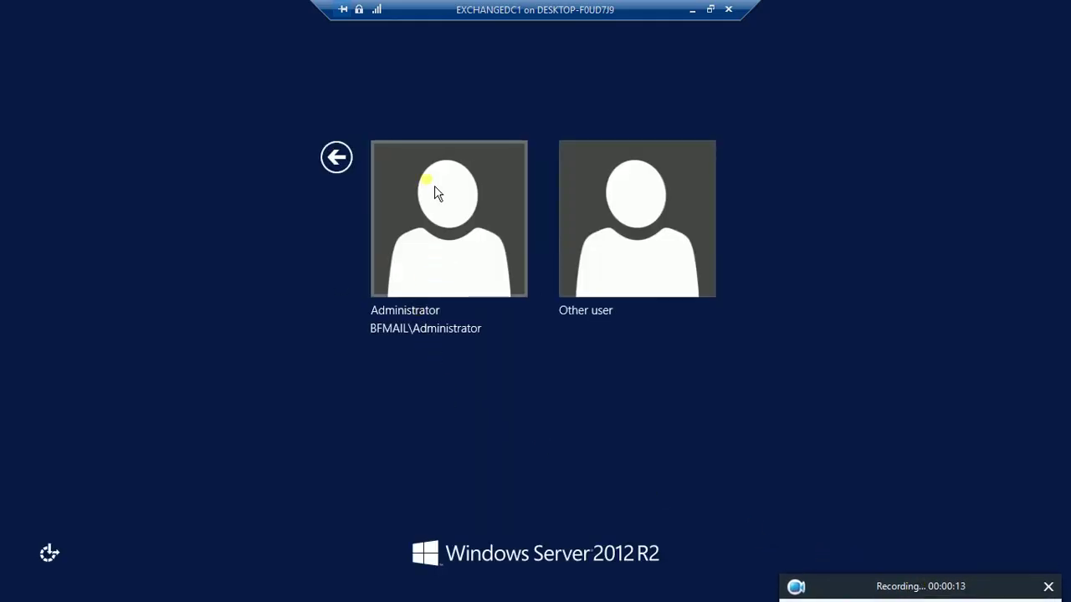
Sign in to Windows Server 2012 R2 as Administrator with the account password
click(435, 191)
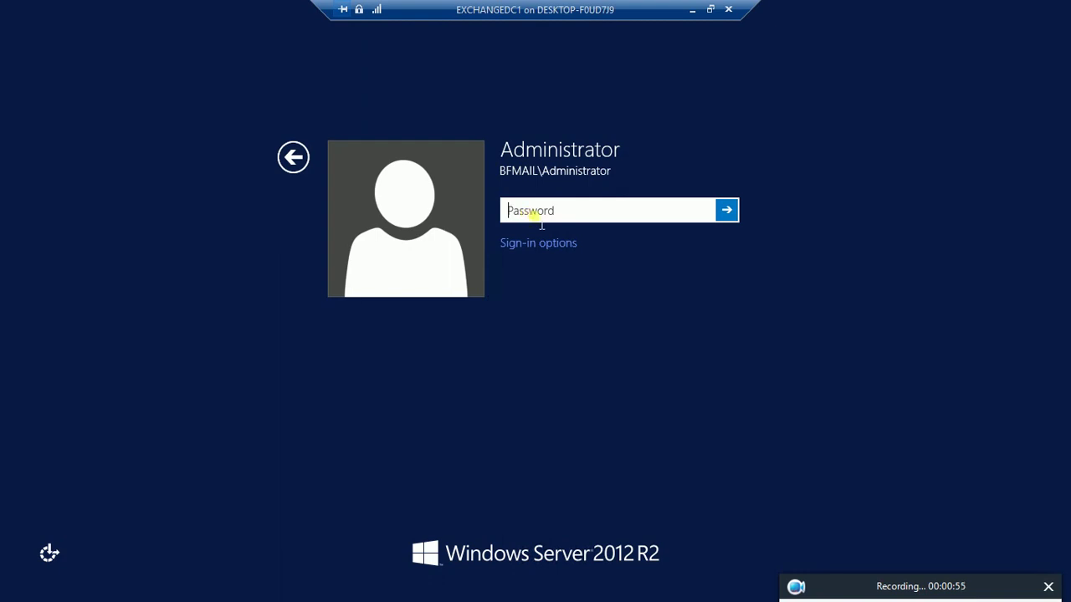
text(•••••)
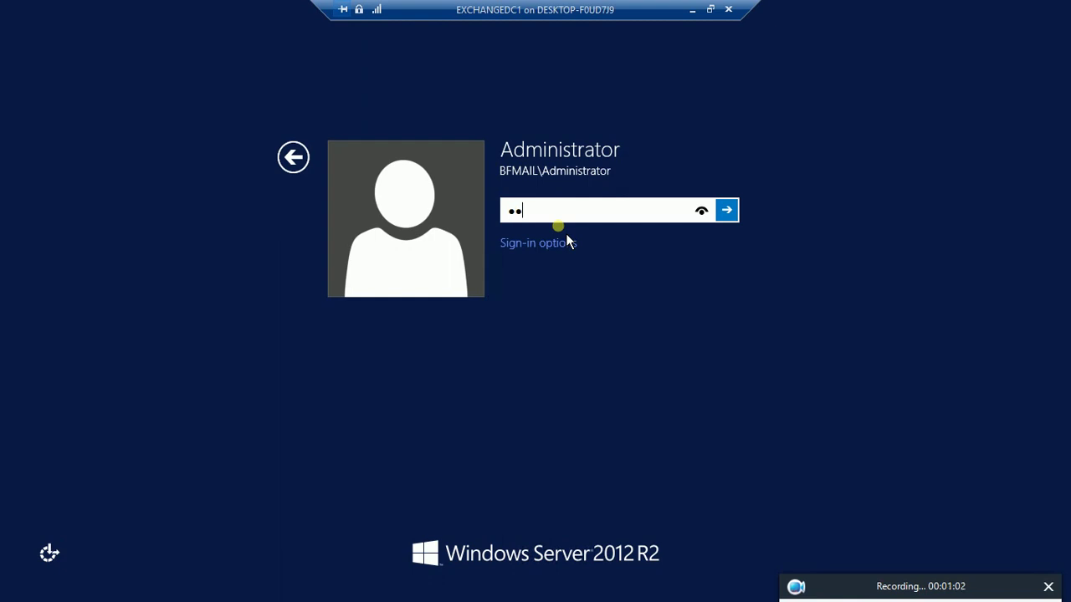
text(•)
key(Return)
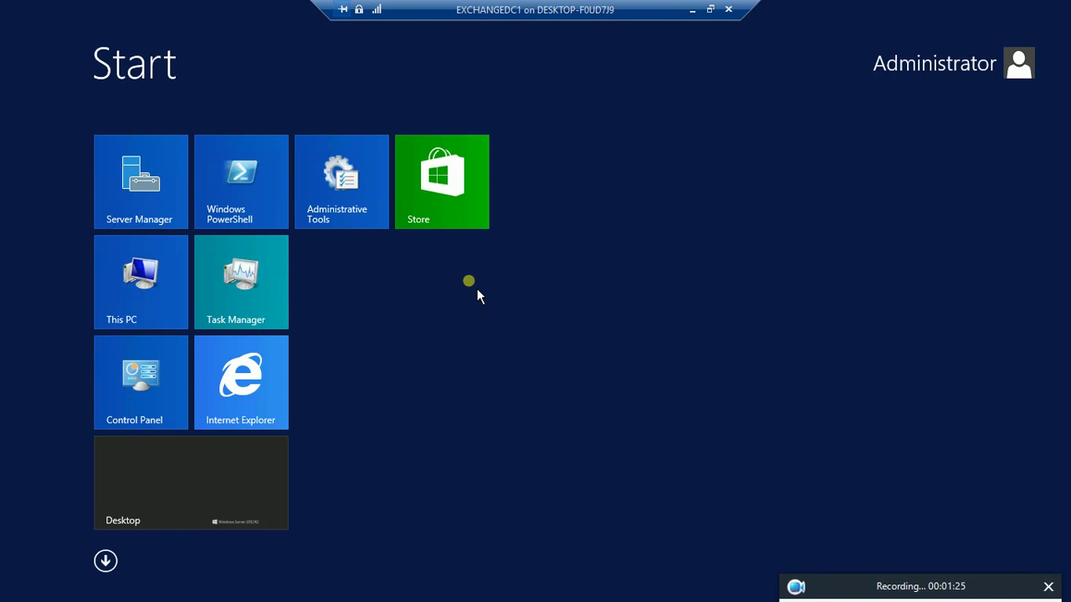
Go to the desktop, launch Internet Explorer and dismiss the restore-session notice
click(223, 473)
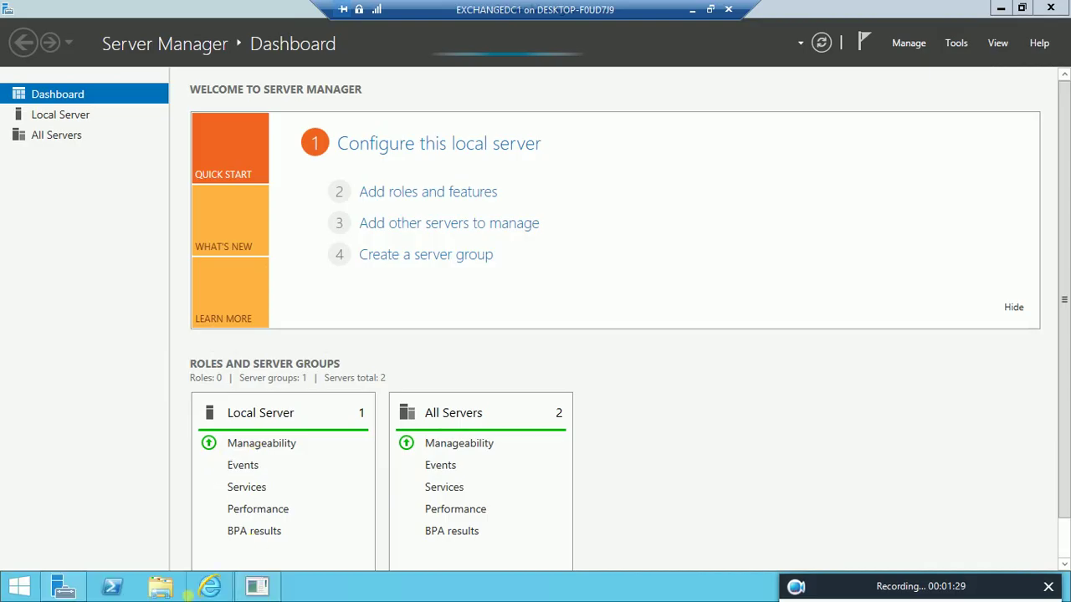
click(222, 592)
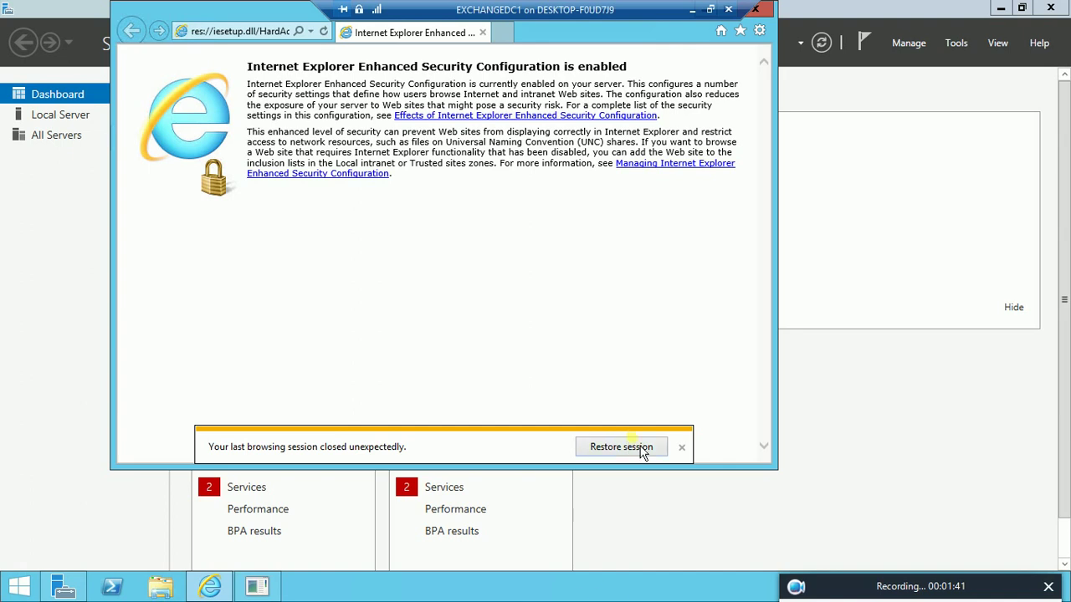
click(682, 447)
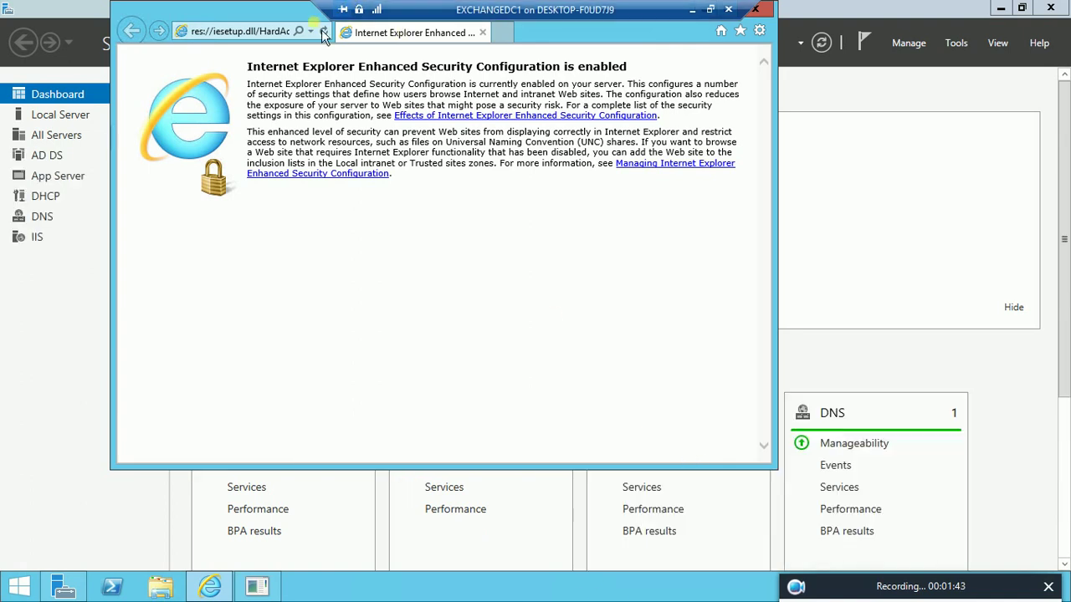
Load the bfexchdc1 /ecp address from history and accept the Security Alert
key(ctrl+e)
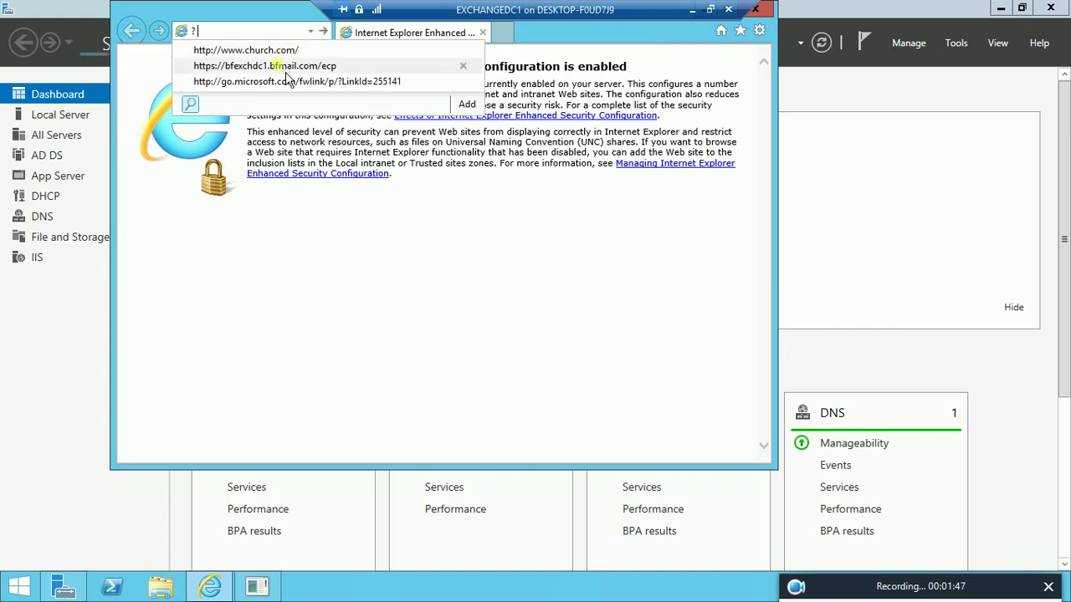
click(316, 70)
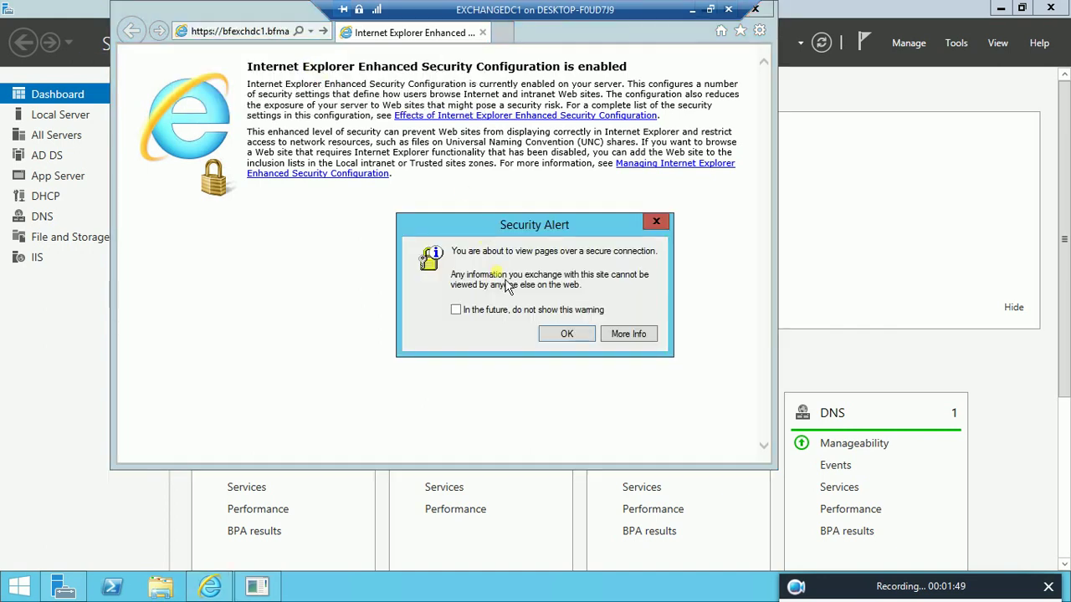
click(560, 336)
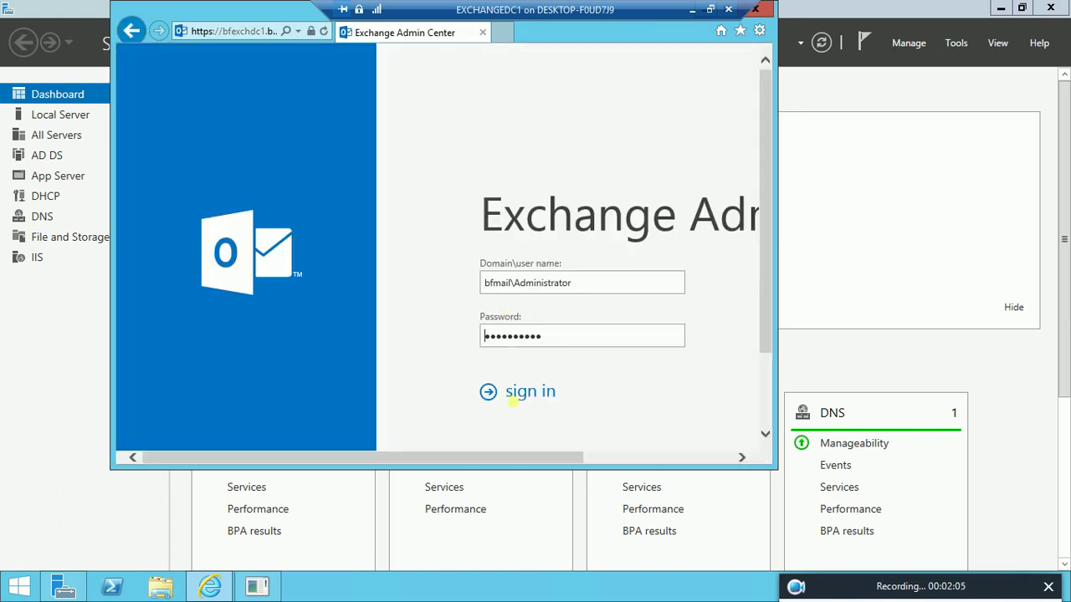
Sign in to Exchange admin center and go to mail flow > delivery reports
click(535, 408)
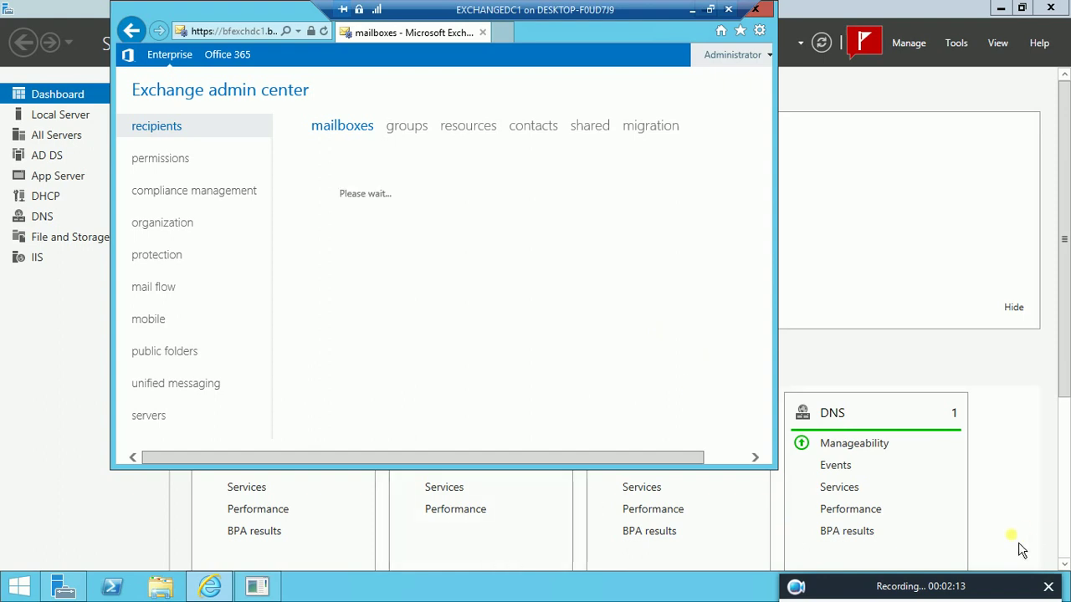
mouse_move(803, 593)
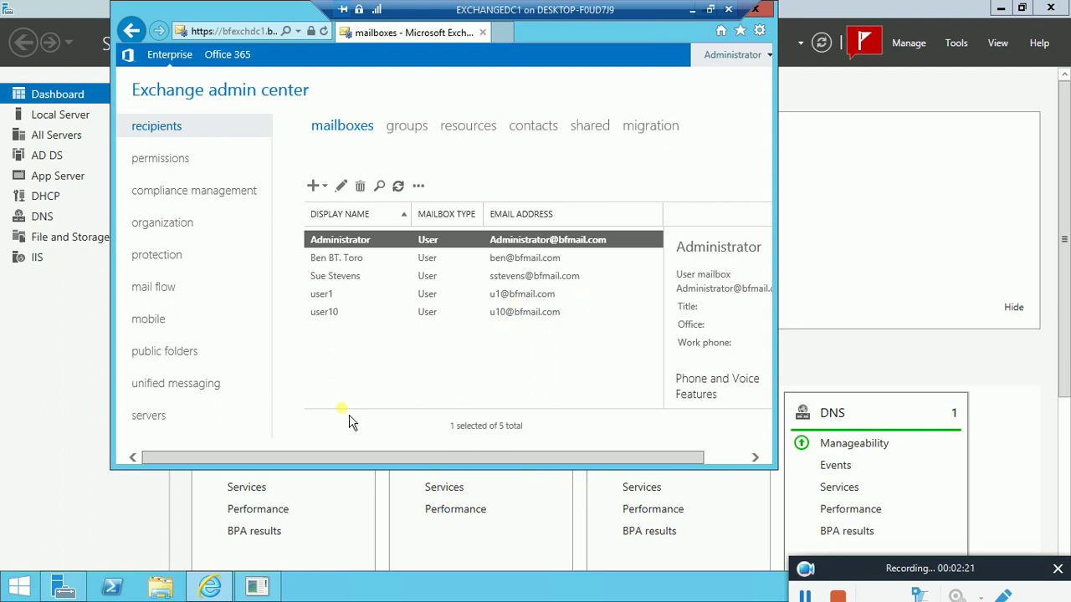
click(163, 299)
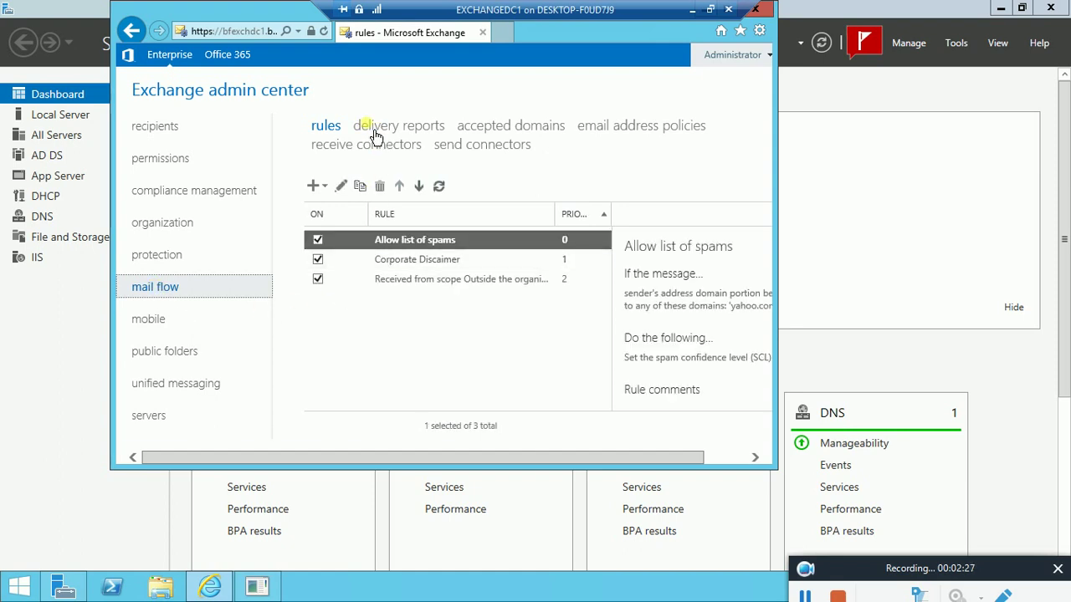
click(421, 136)
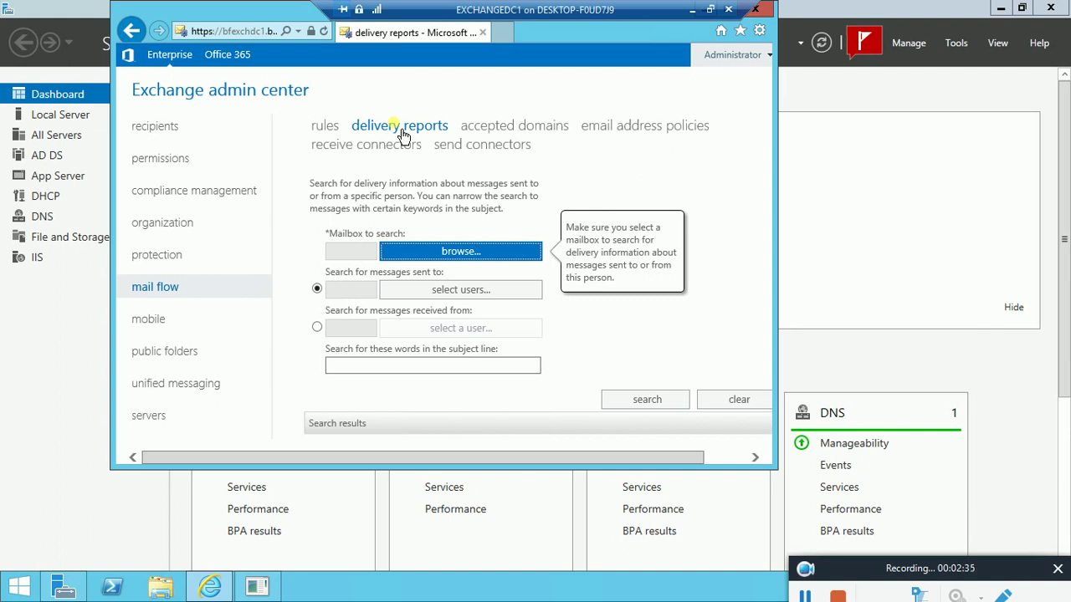
Choose the Administrator mailbox and add two users as sent-to recipients
click(452, 255)
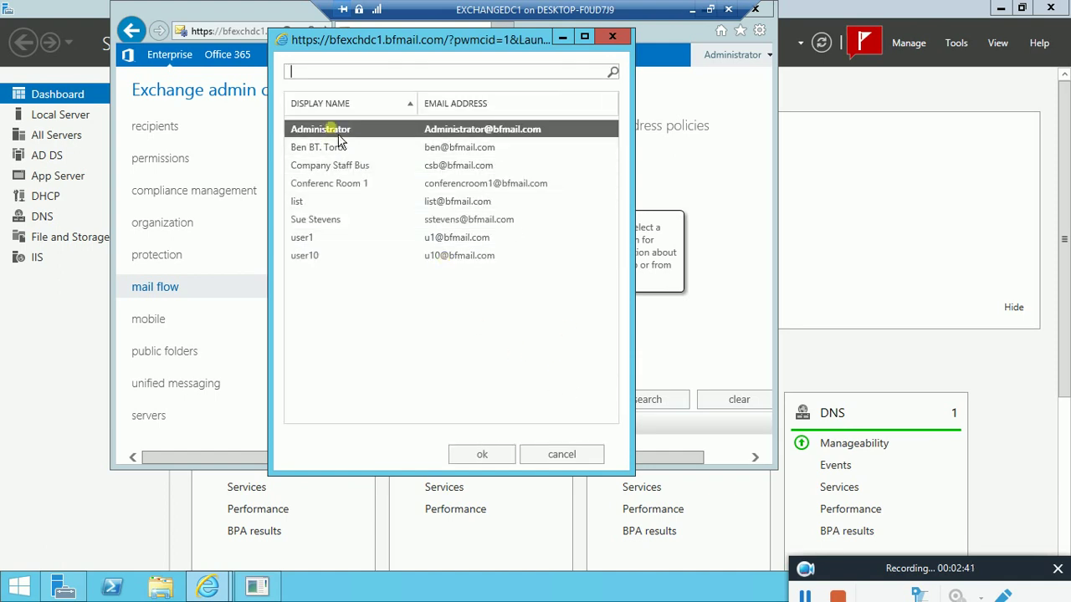
click(483, 454)
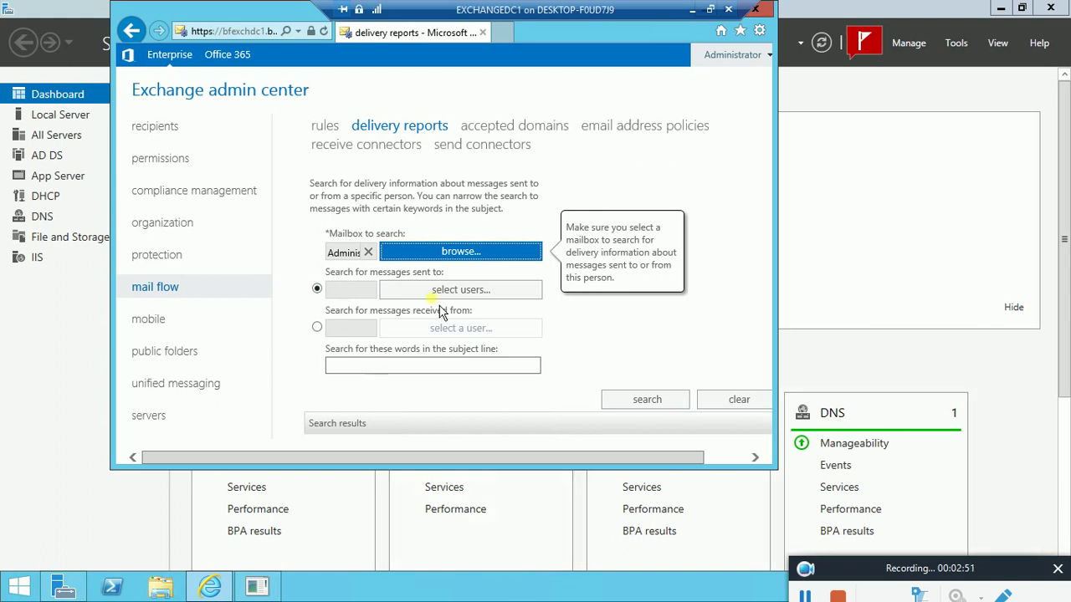
click(474, 293)
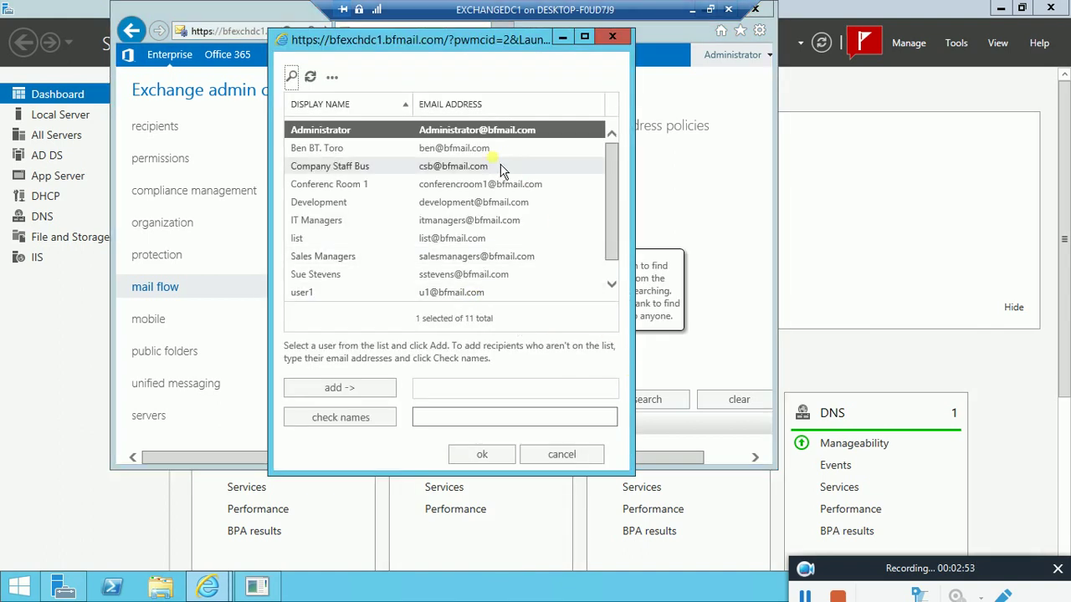
click(339, 276)
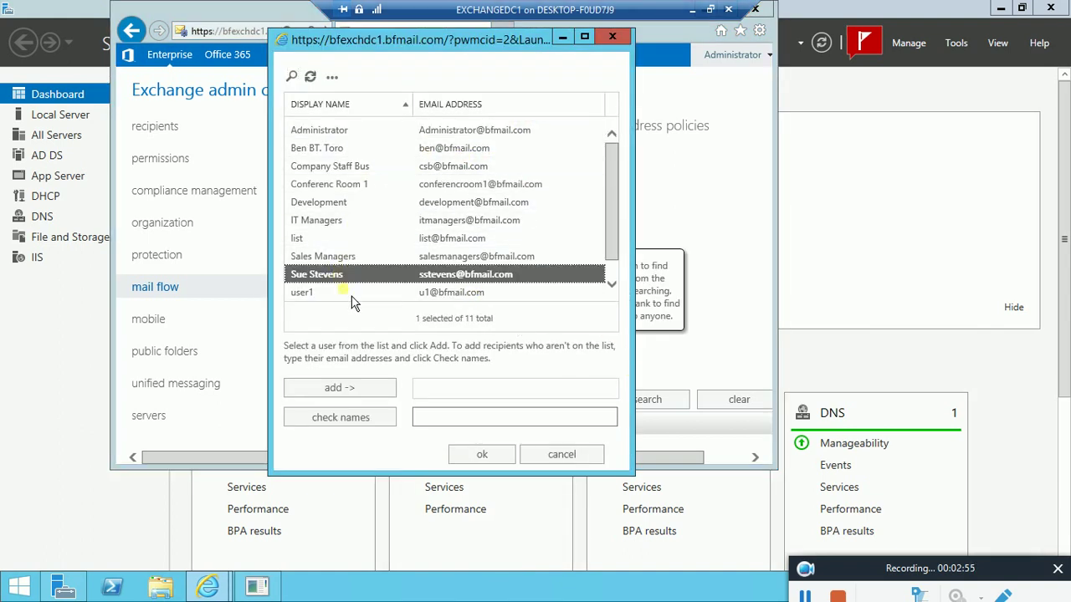
click(370, 391)
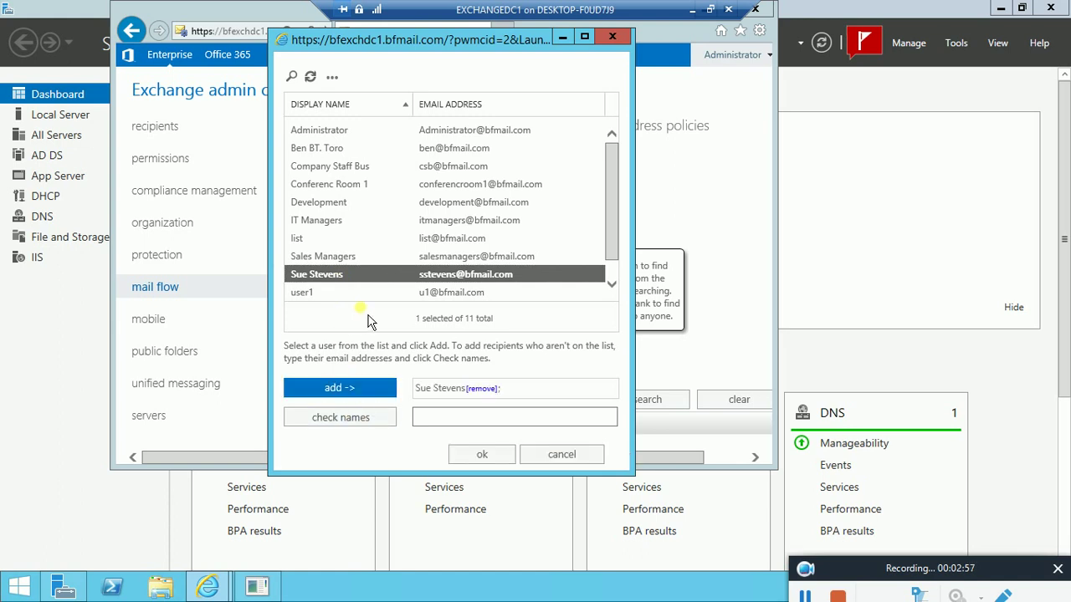
drag(612, 205, 615, 266)
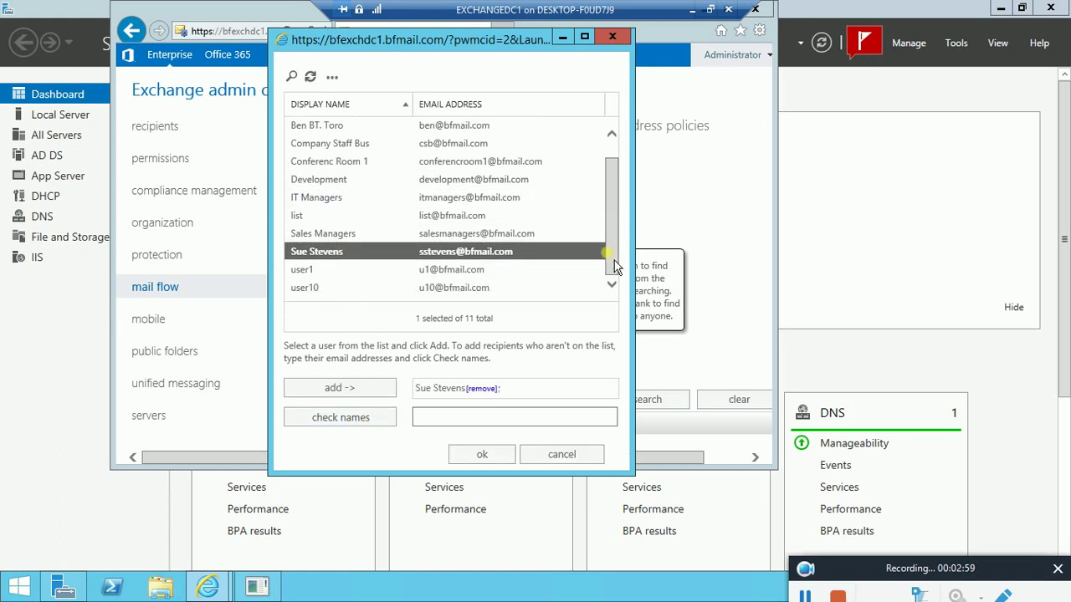
click(322, 289)
click(351, 393)
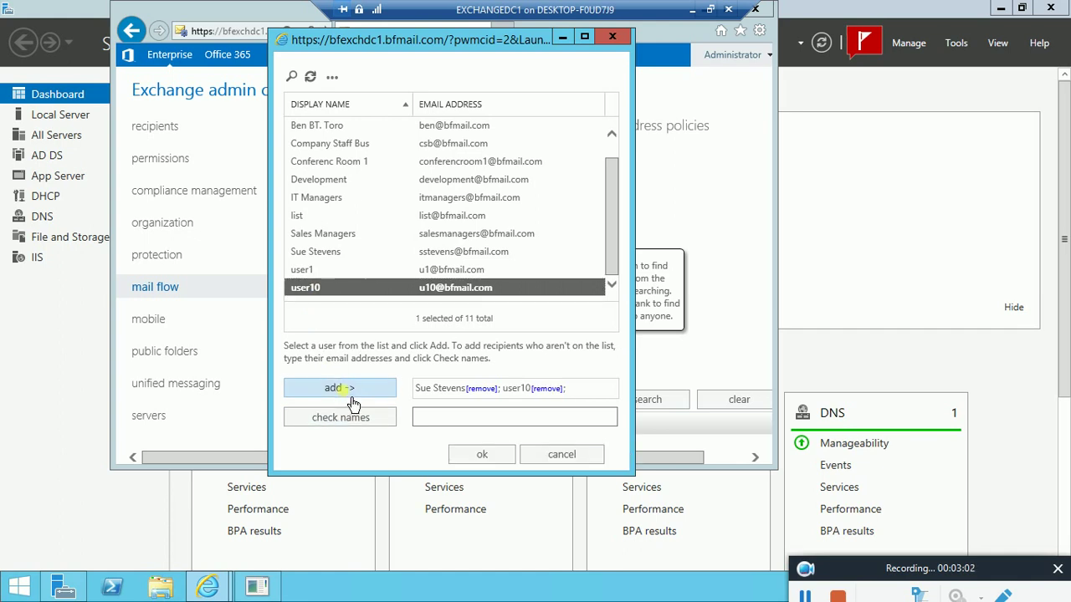
click(483, 455)
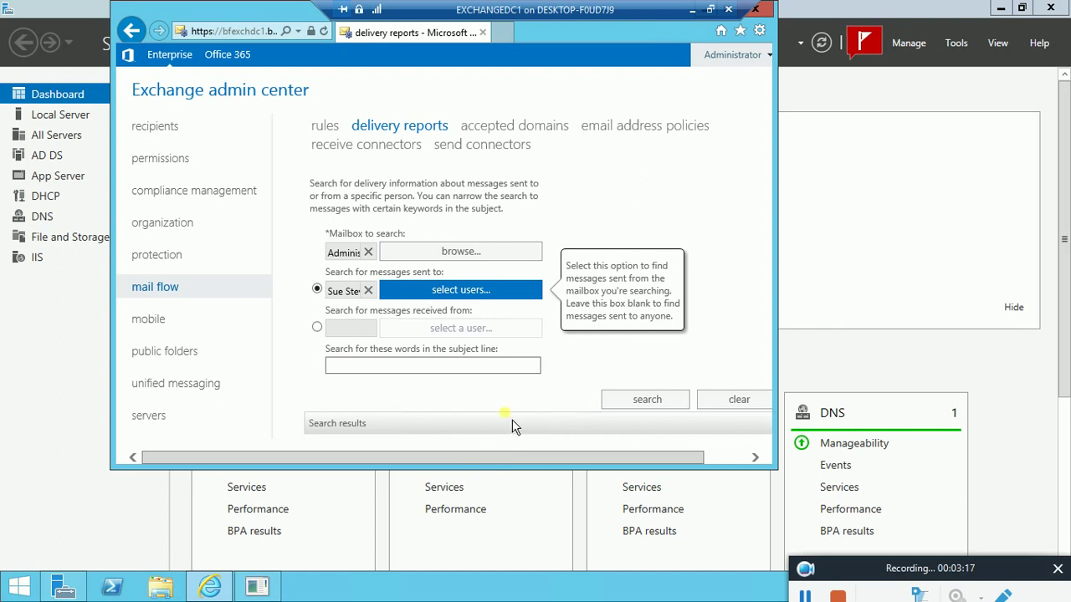
scroll(550, 426, down, 2)
Switch the report to 'Search for messages received from'
double_click(343, 307)
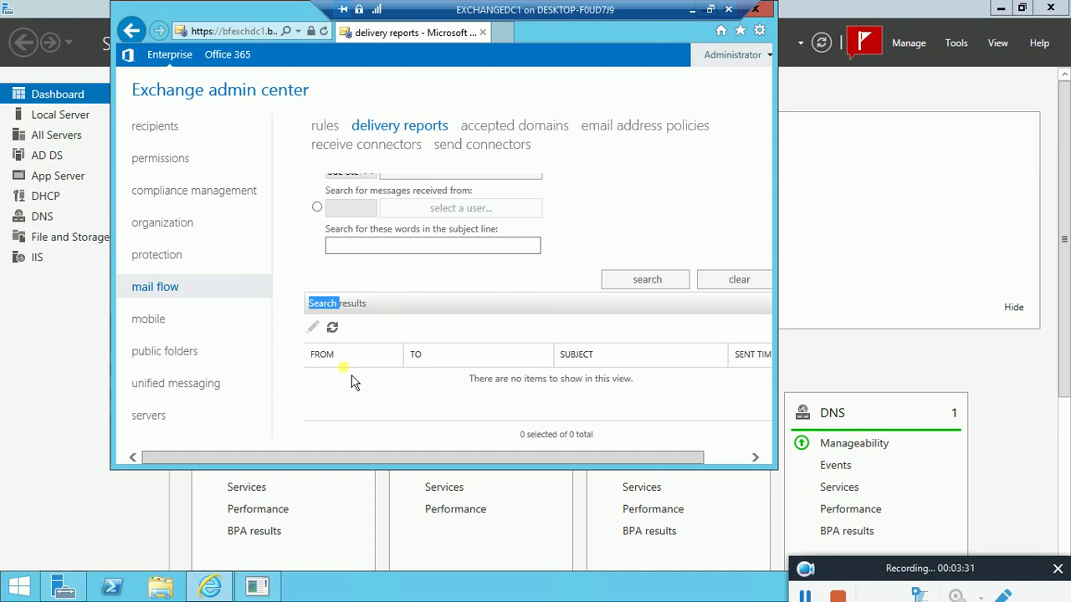
click(318, 207)
scroll(535, 244, up, 3)
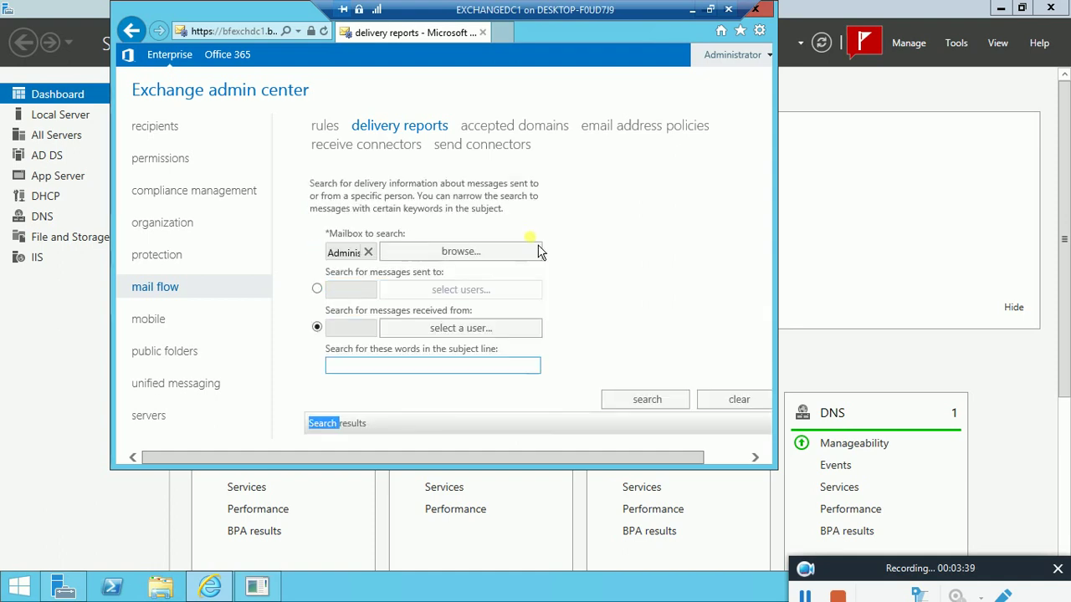
Reselect the sent-to search and add two users as recipients
click(317, 289)
click(435, 291)
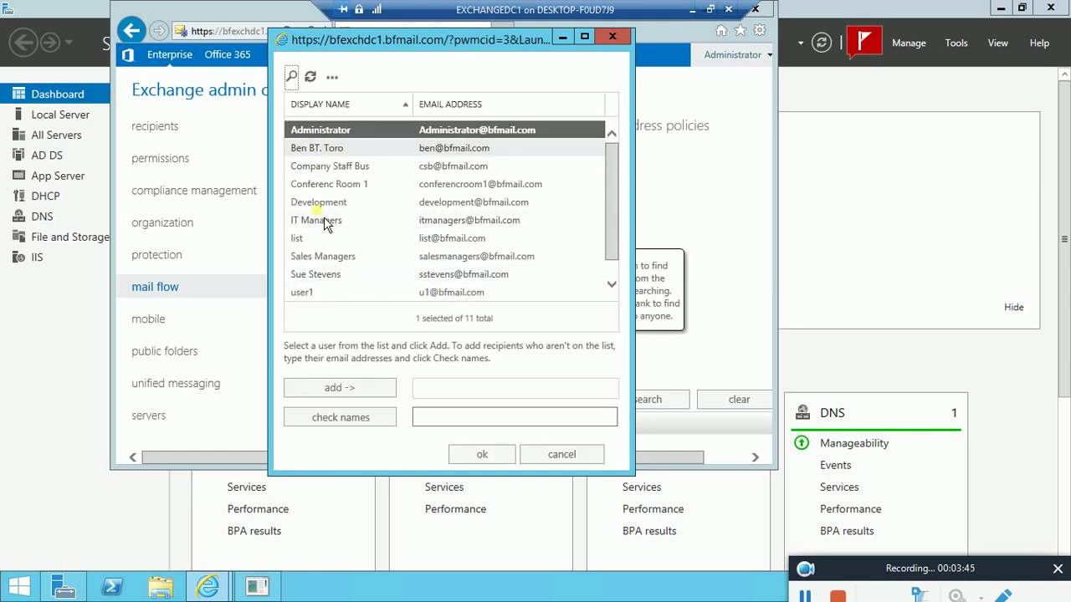
click(331, 283)
click(344, 393)
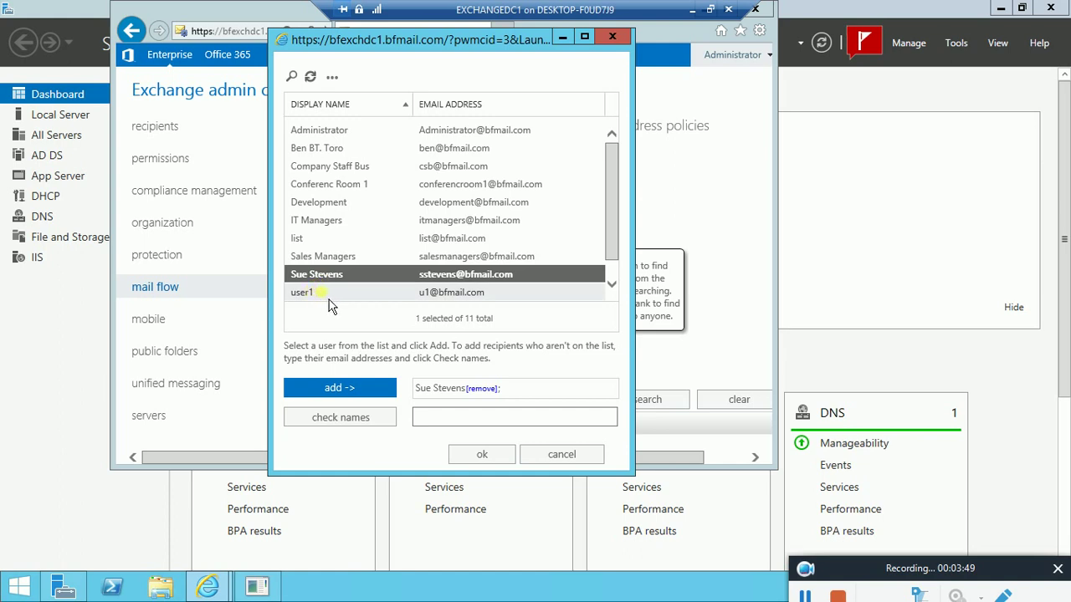
drag(619, 244, 457, 306)
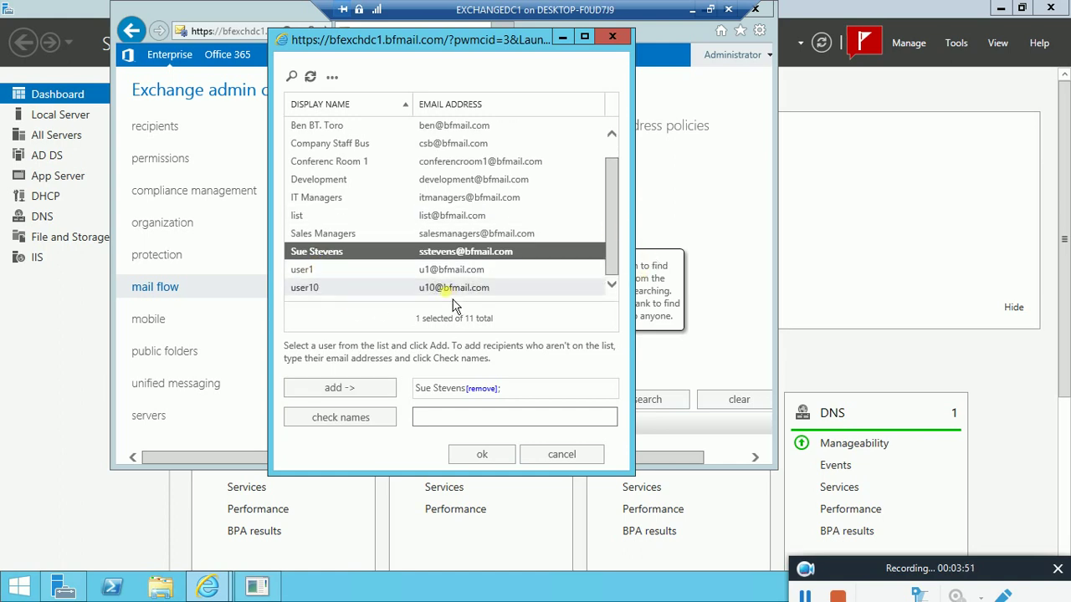
click(336, 288)
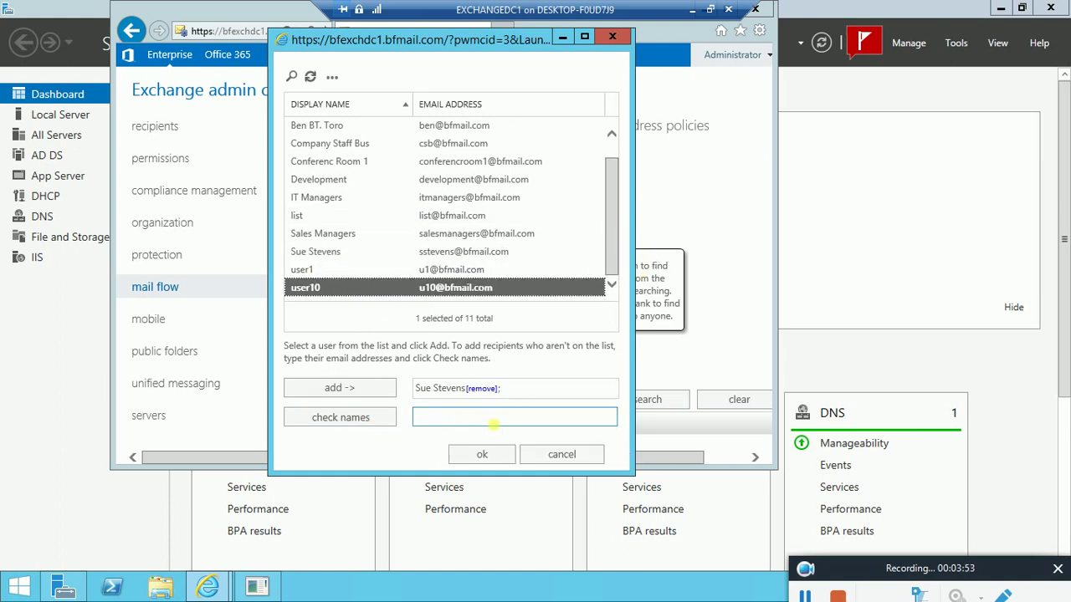
click(358, 418)
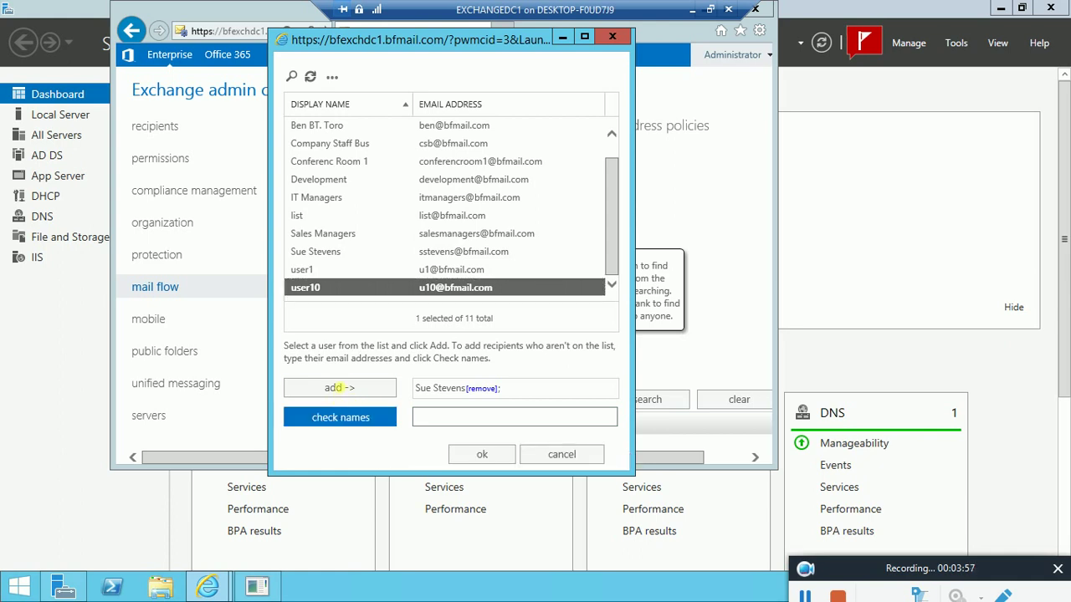
click(349, 397)
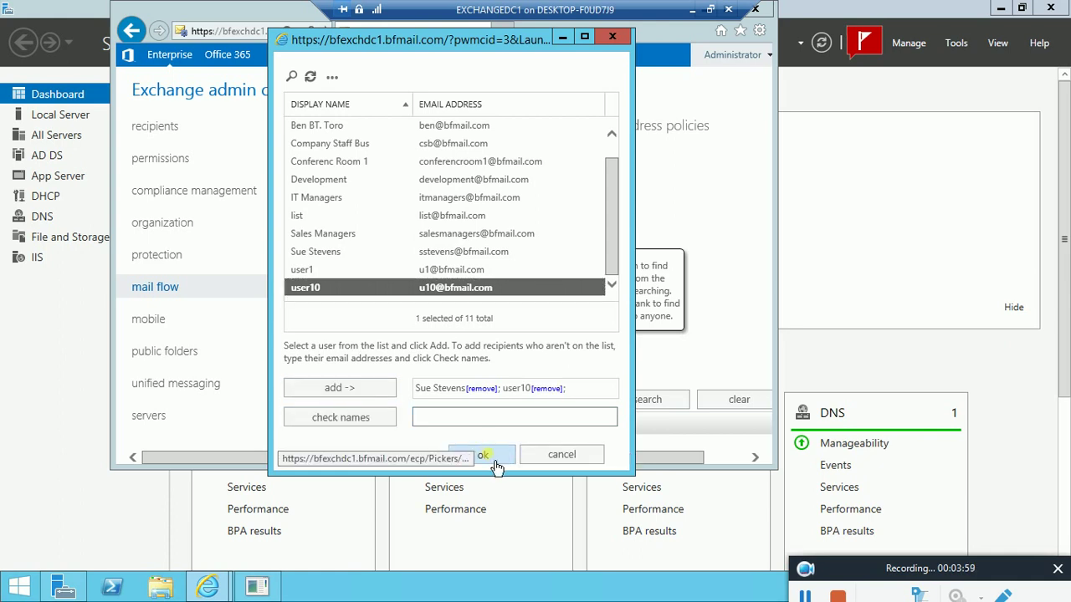
click(490, 455)
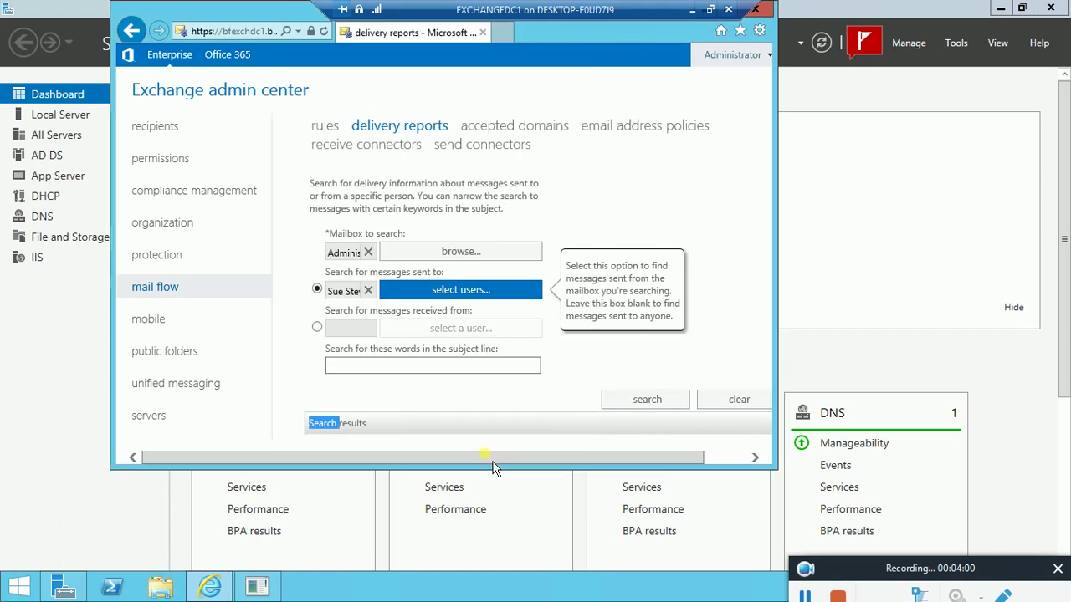
Switch to received-from and add the first listed user as the sender
click(317, 328)
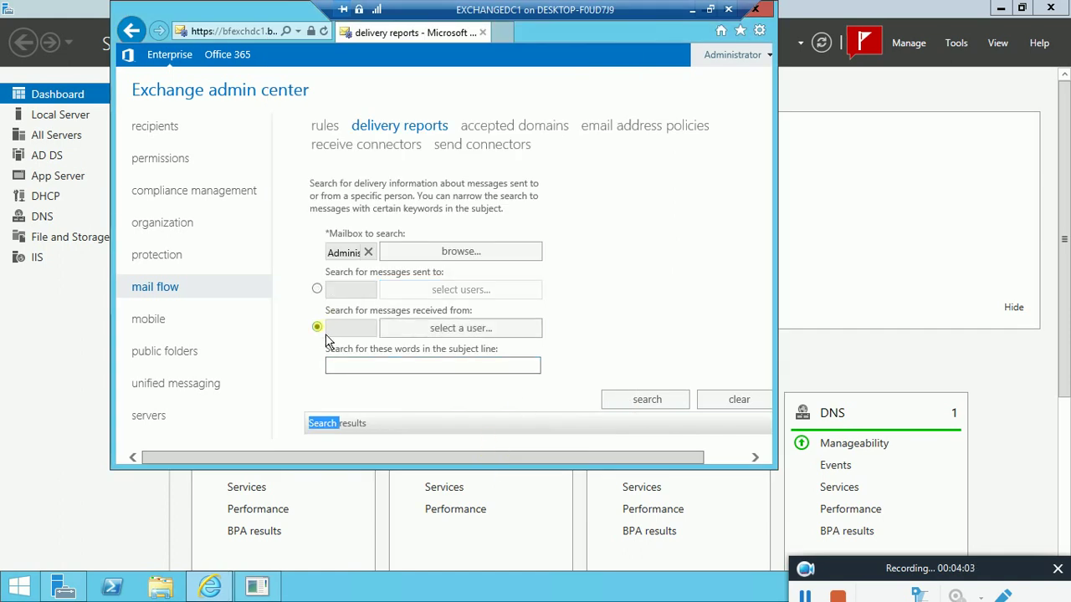
click(442, 329)
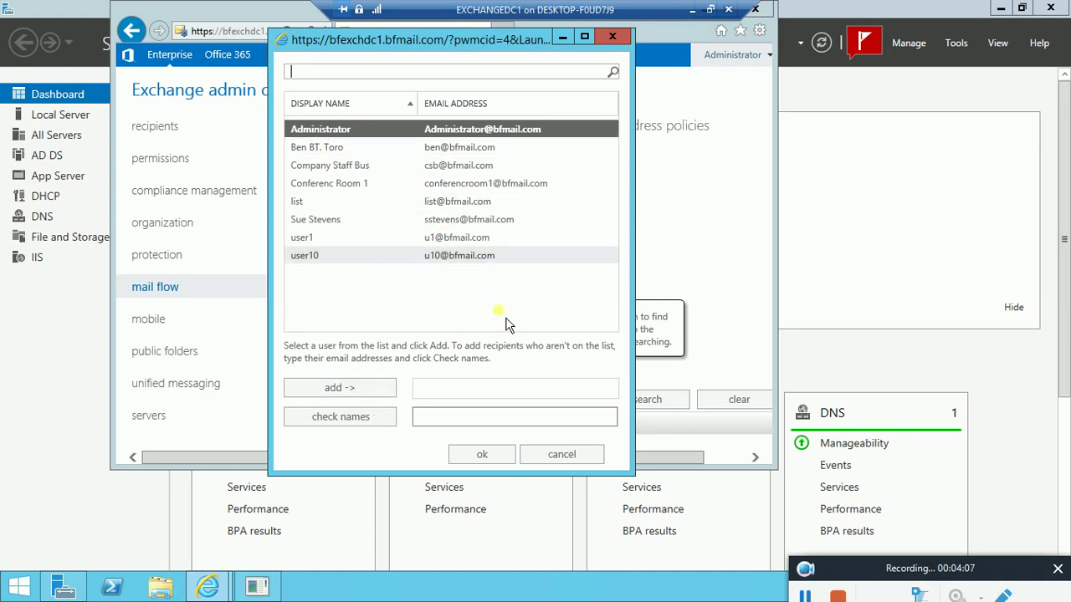
click(318, 220)
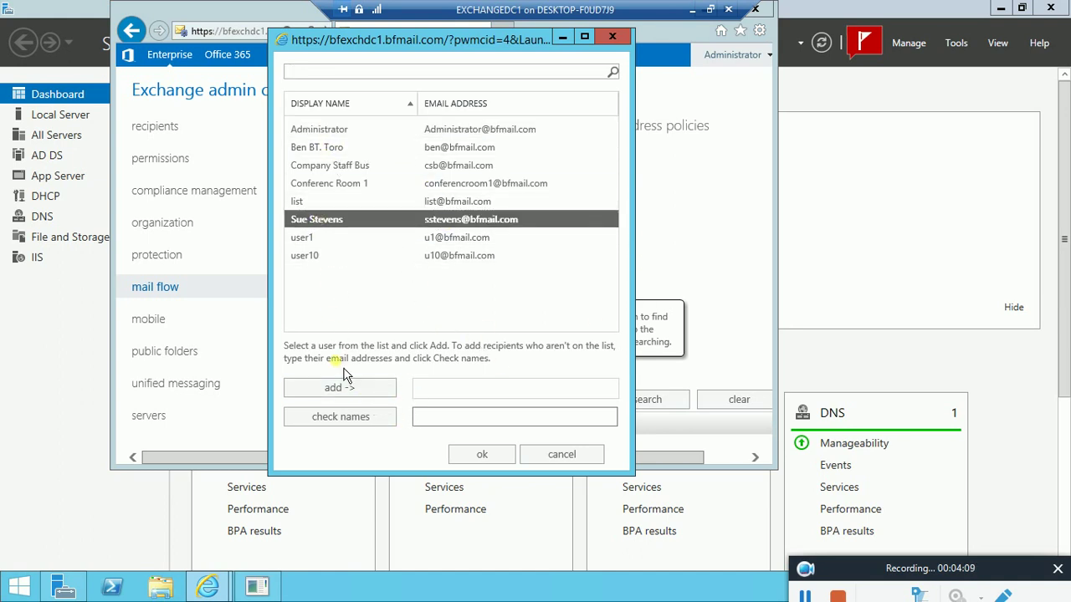
click(335, 388)
click(314, 256)
click(335, 388)
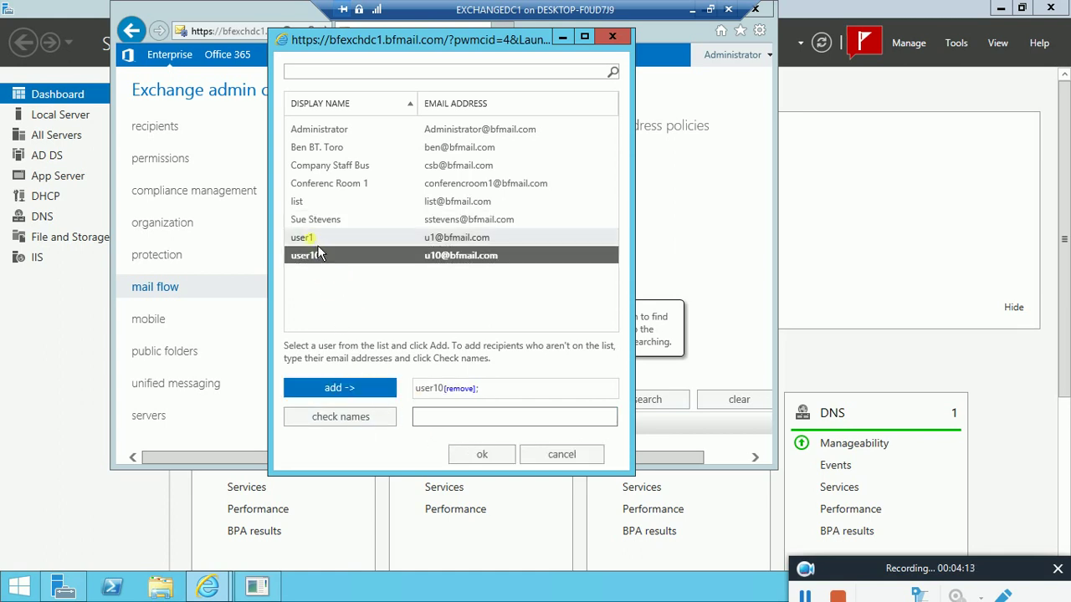
click(322, 219)
click(361, 393)
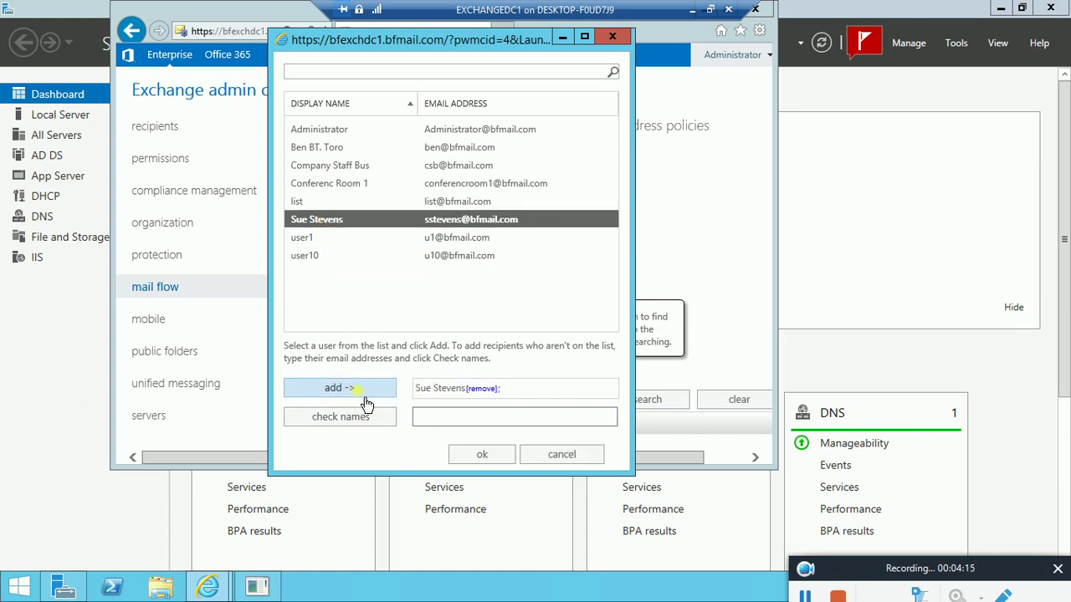
click(482, 454)
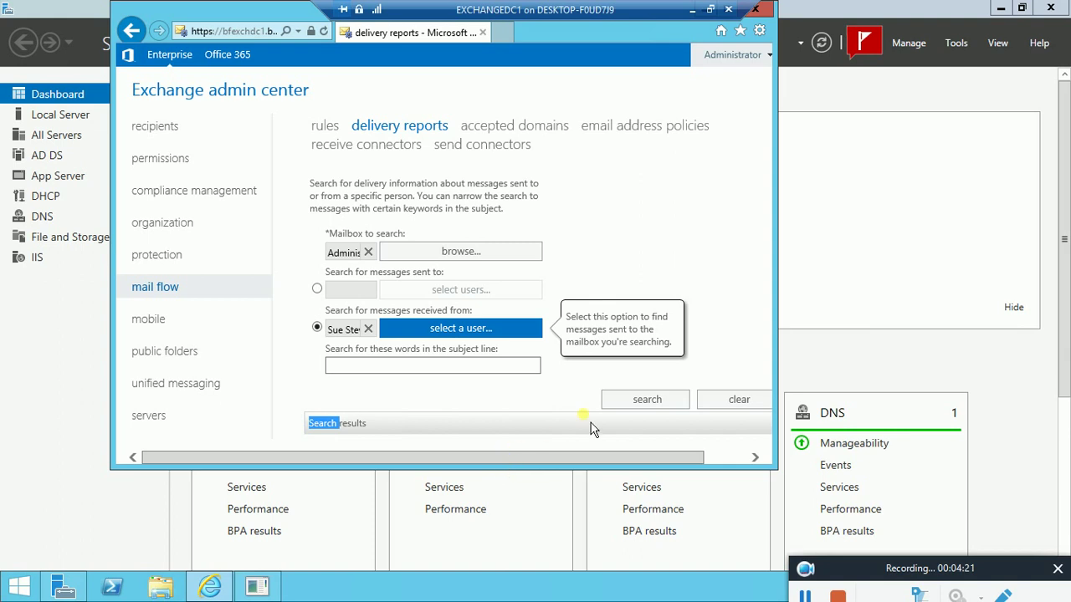
Run the received-from delivery search and maximize the browser window
scroll(565, 398, down, 2)
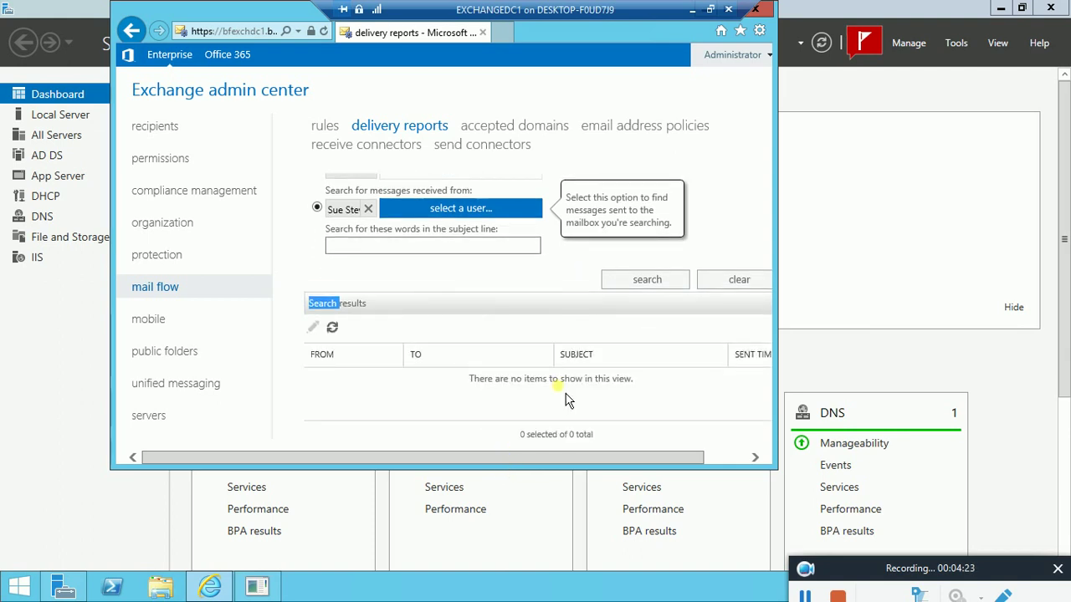
scroll(565, 400, down, 1)
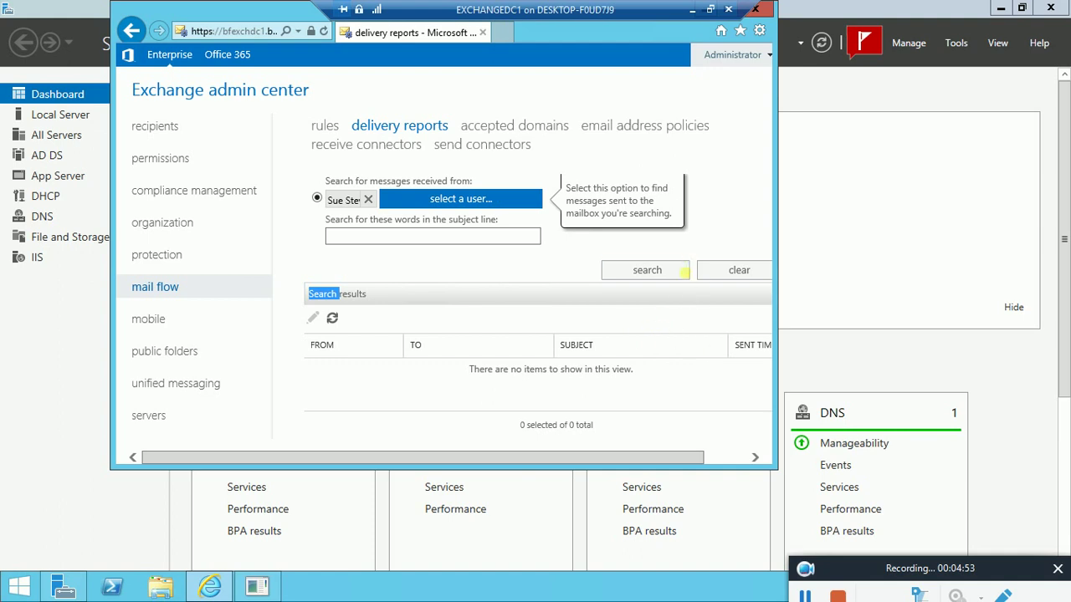
click(655, 283)
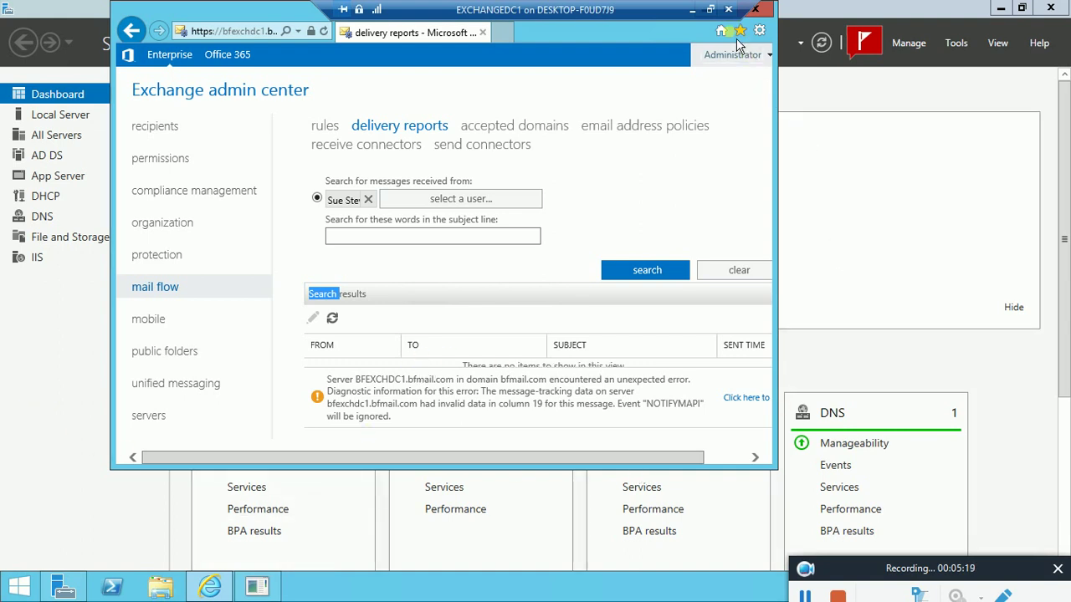
double_click(222, 13)
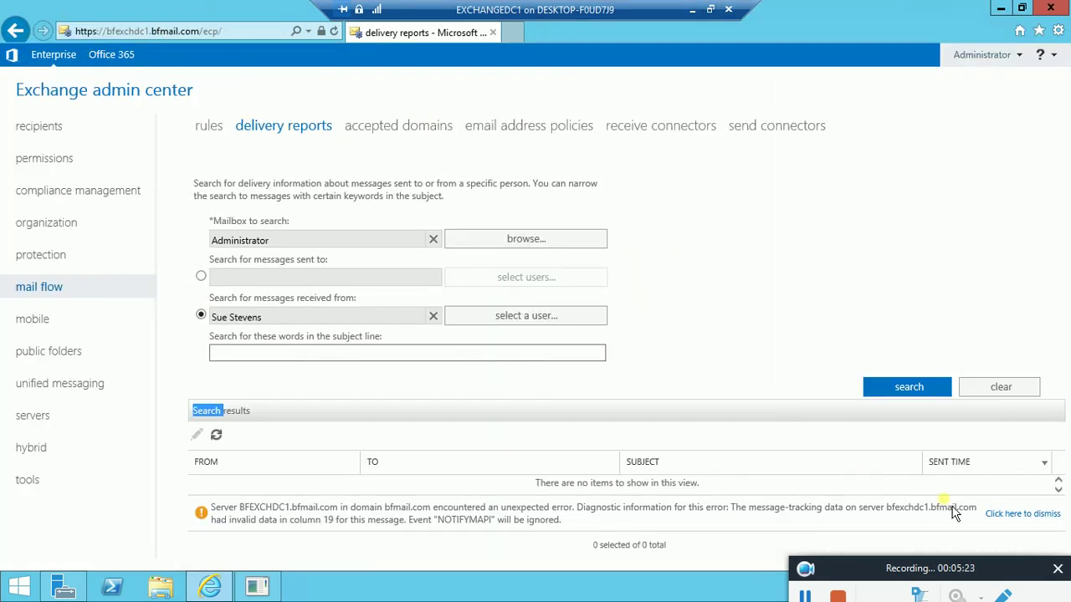
double_click(530, 524)
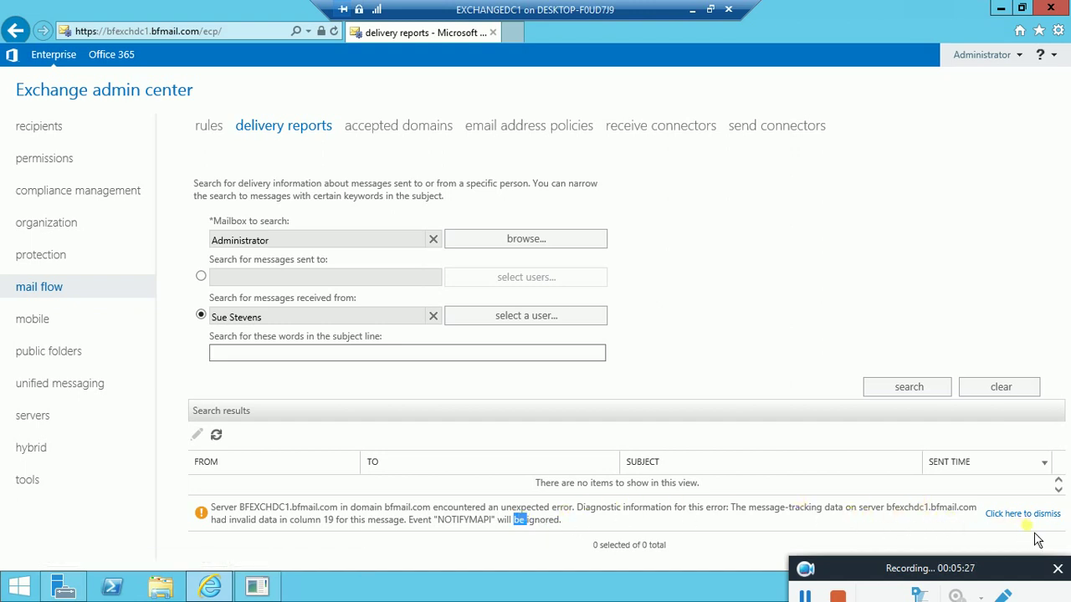
double_click(215, 414)
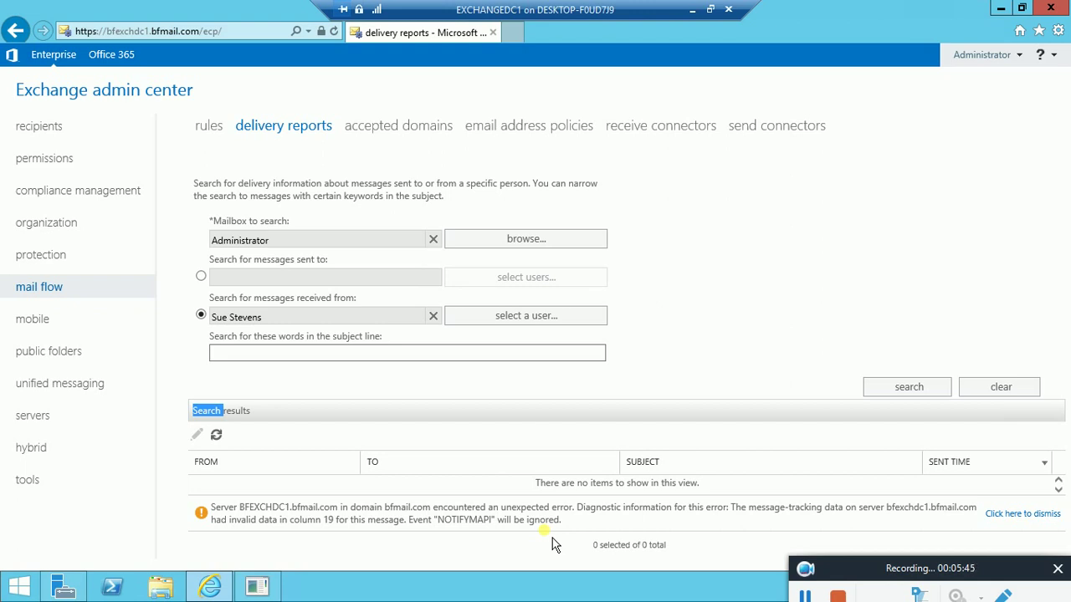
click(305, 353)
Set the search to messages sent to the chosen user
click(201, 277)
click(511, 277)
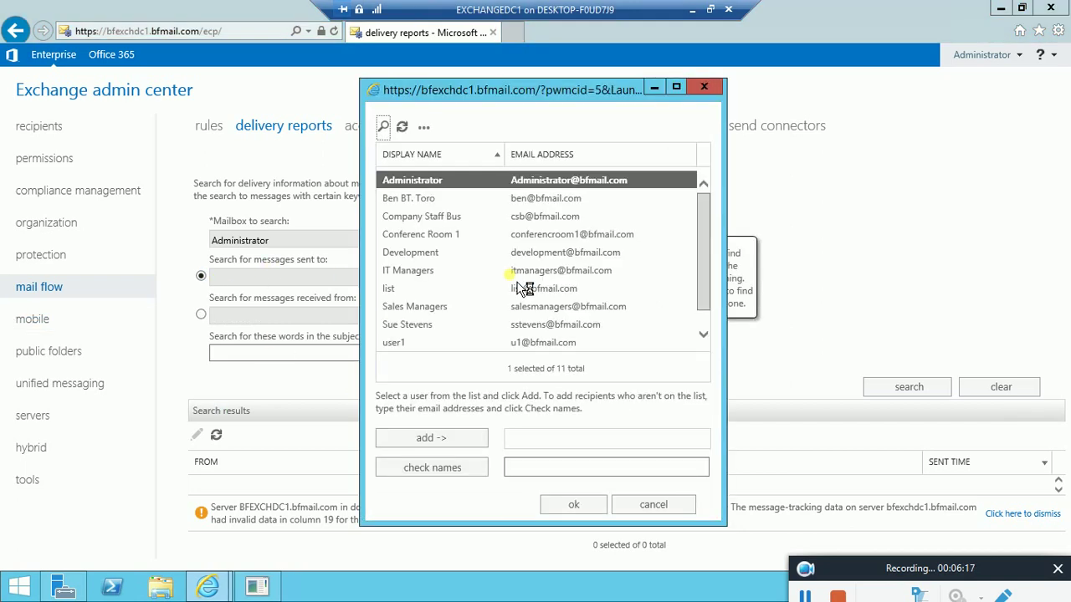
click(436, 326)
click(435, 441)
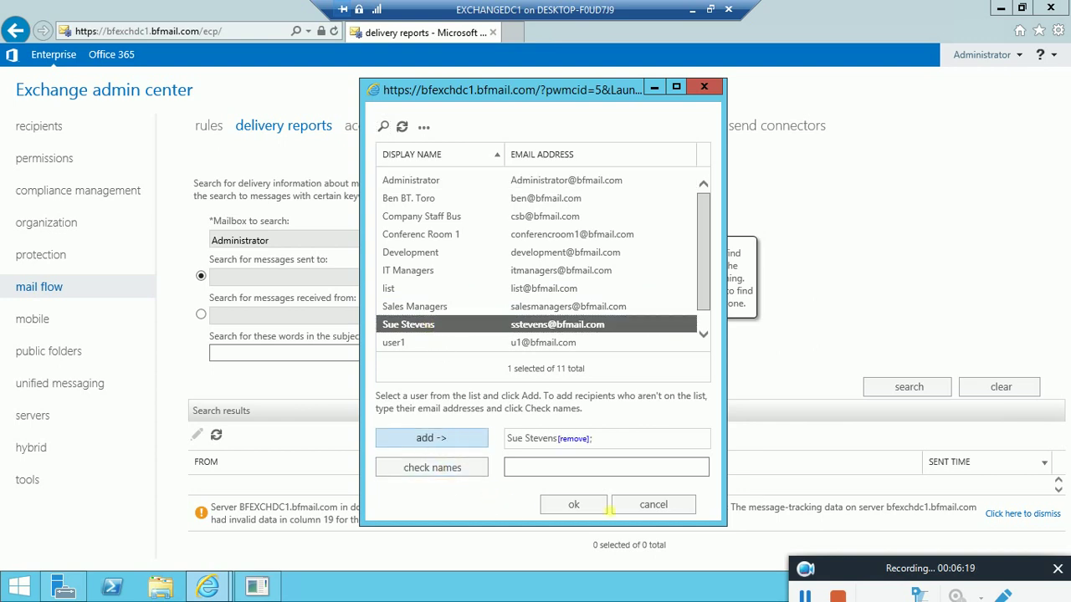
click(574, 505)
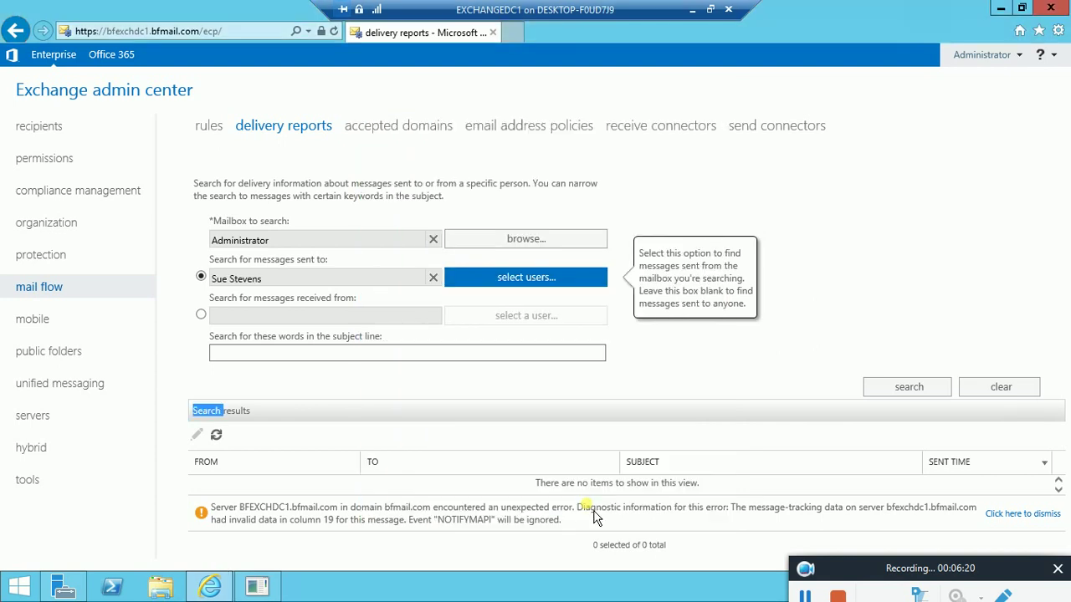
Run the search and review the delivery report of the 'ok' message from Administrator
click(901, 393)
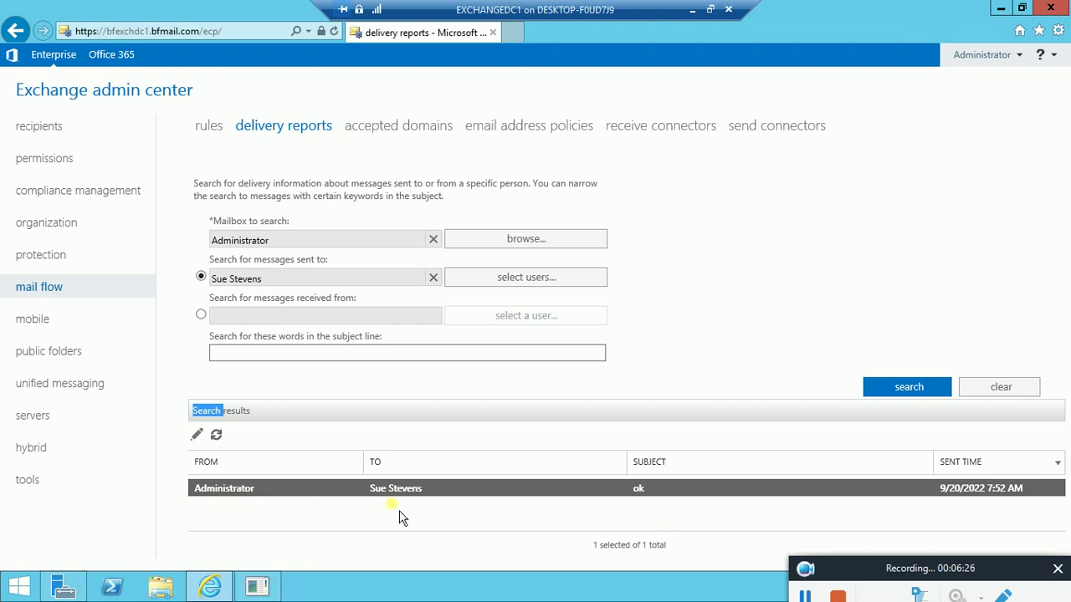
double_click(644, 492)
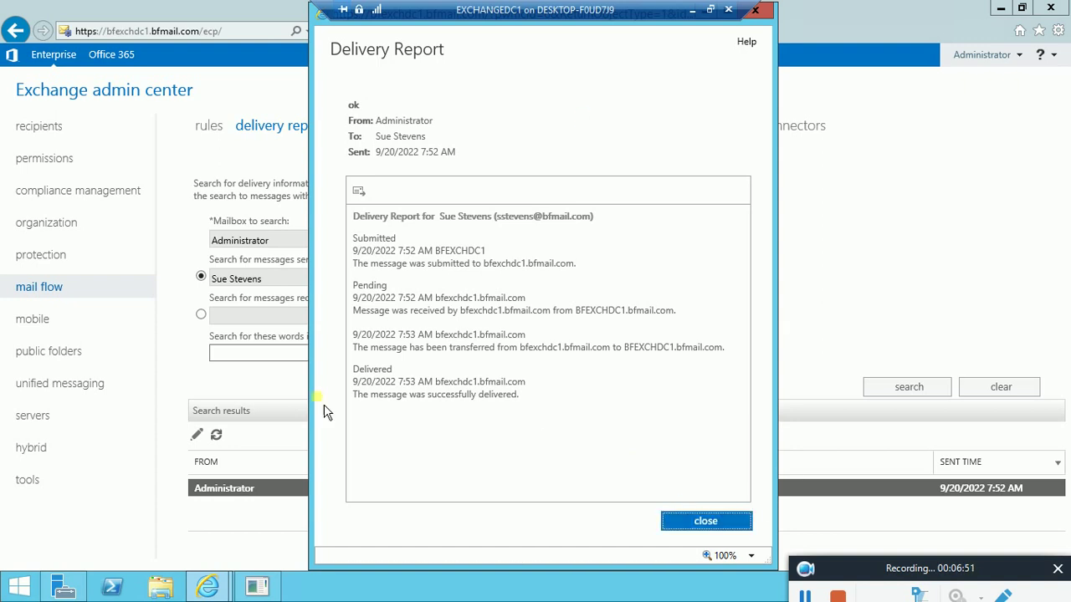
click(721, 531)
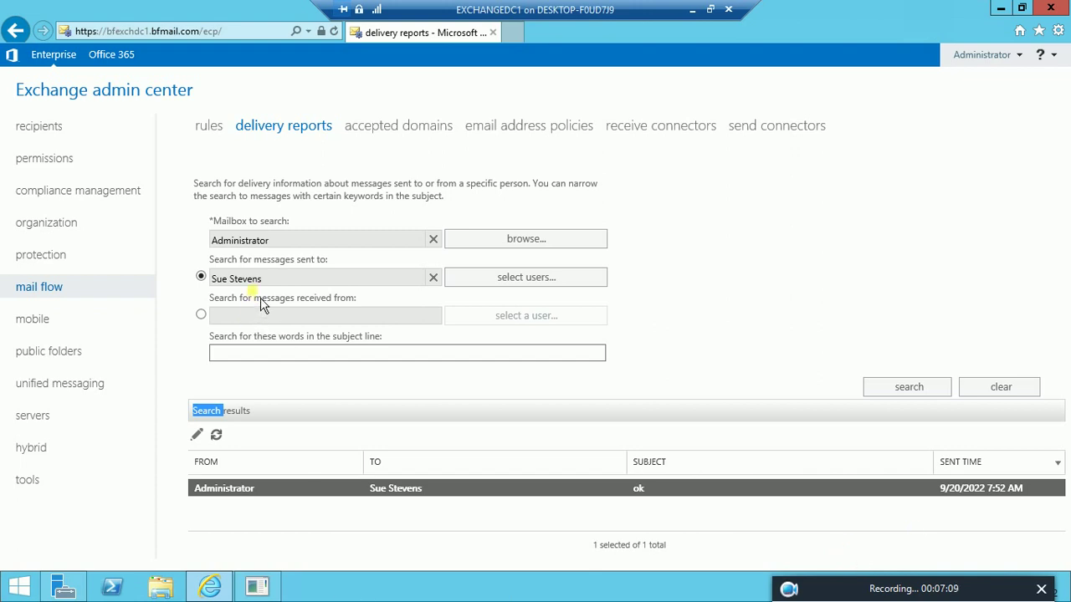
Open the mail flow rules list and choose 'Create a new rule...'
click(214, 138)
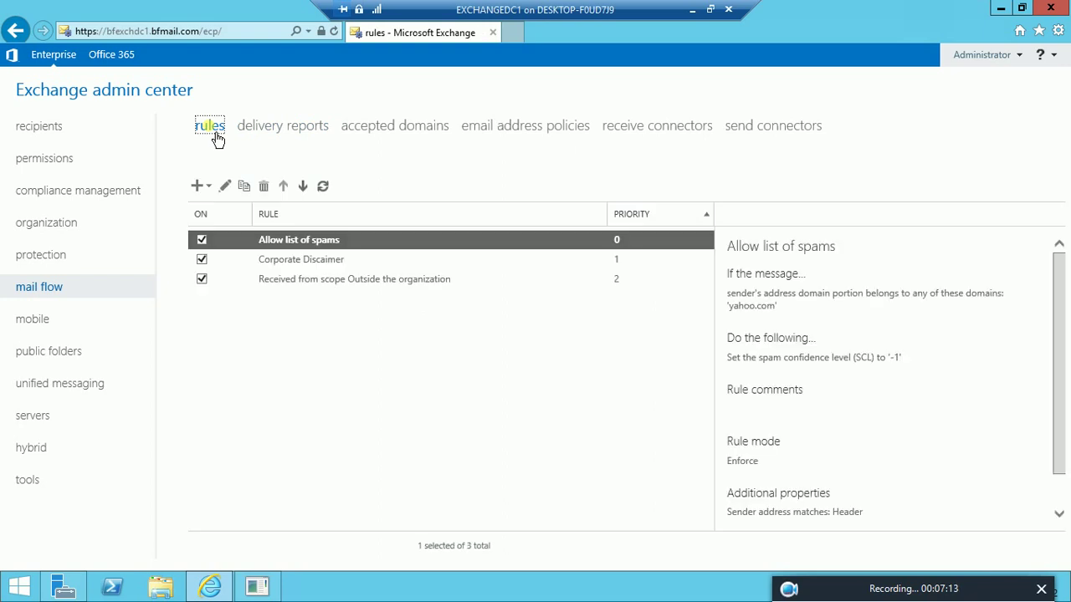
click(306, 263)
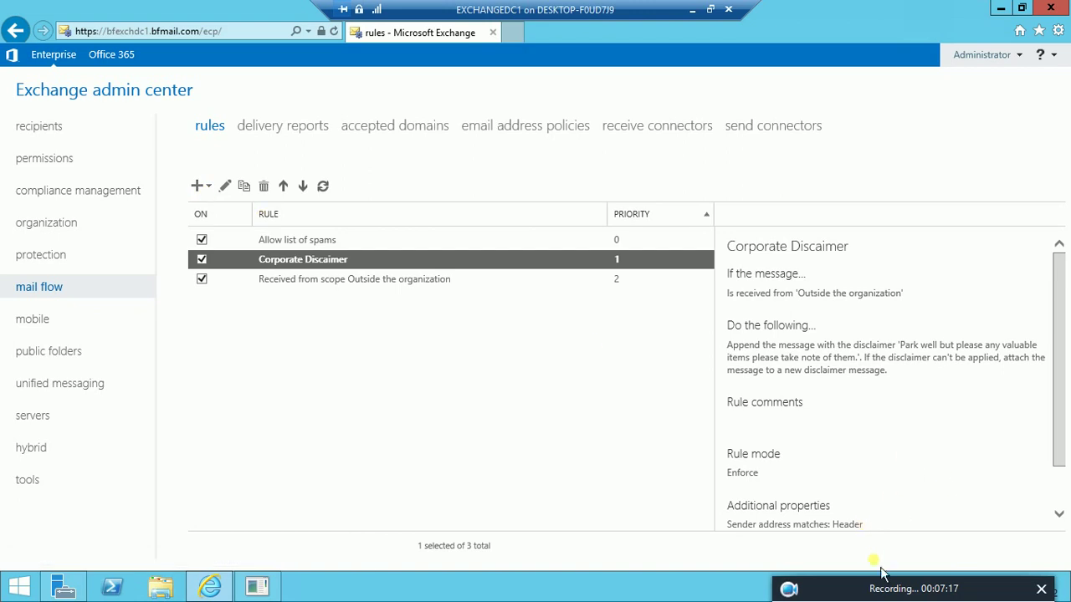
click(787, 592)
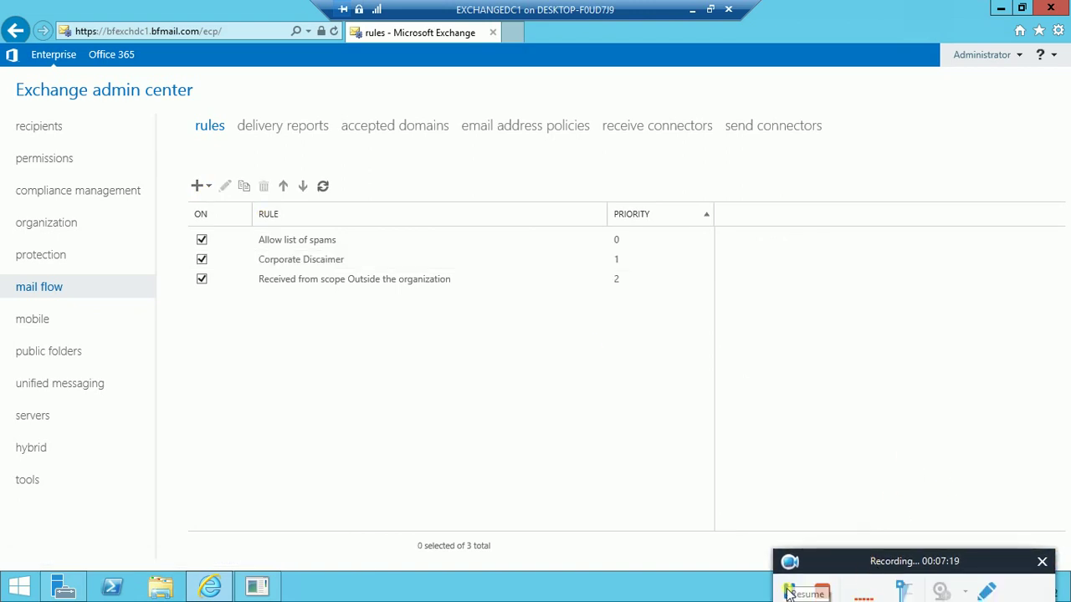
click(786, 592)
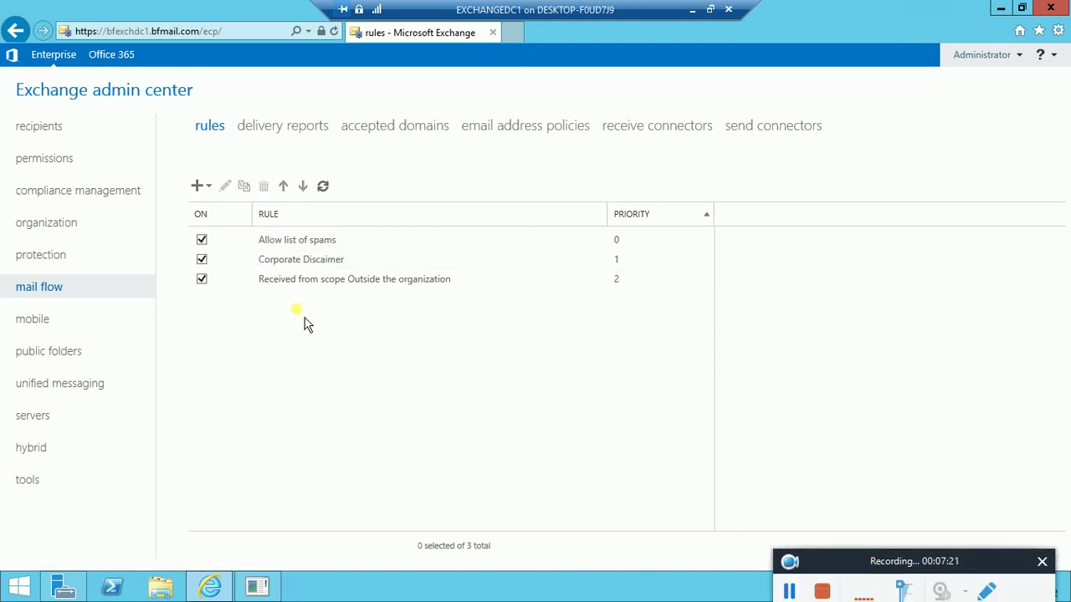
click(211, 188)
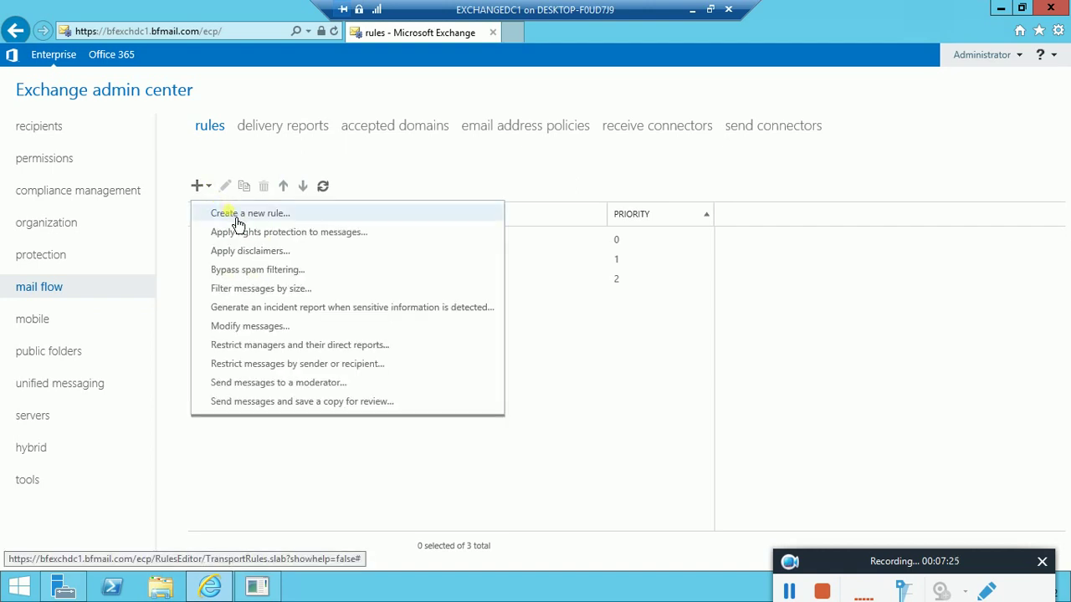
click(237, 216)
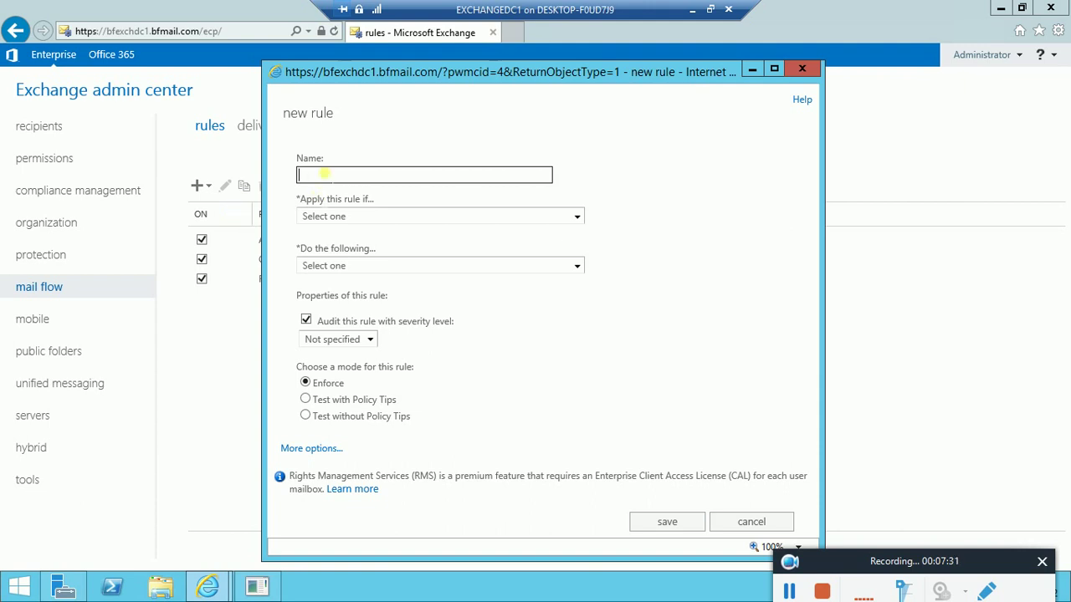
Name the rule 'Test Transport Rule' and apply it when the subject or body includes 'password'
text(Test Transport Rule)
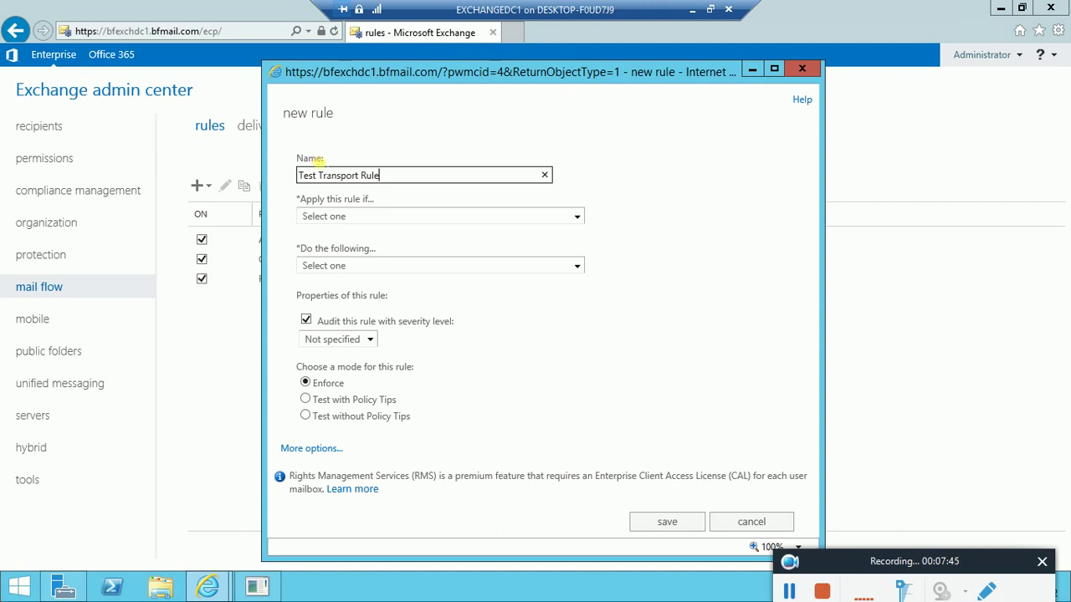
click(577, 217)
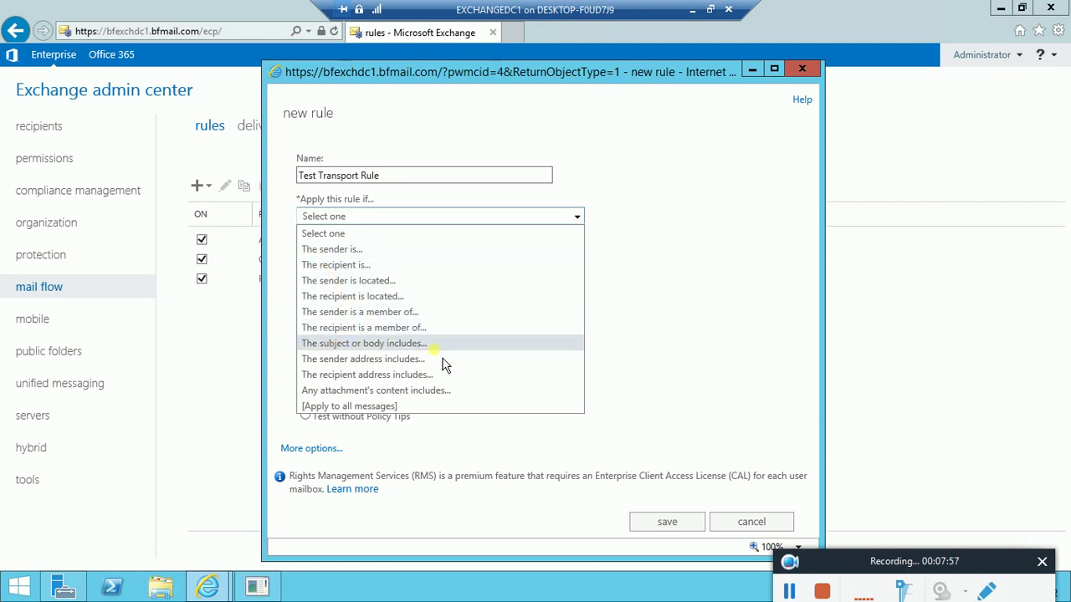
click(389, 345)
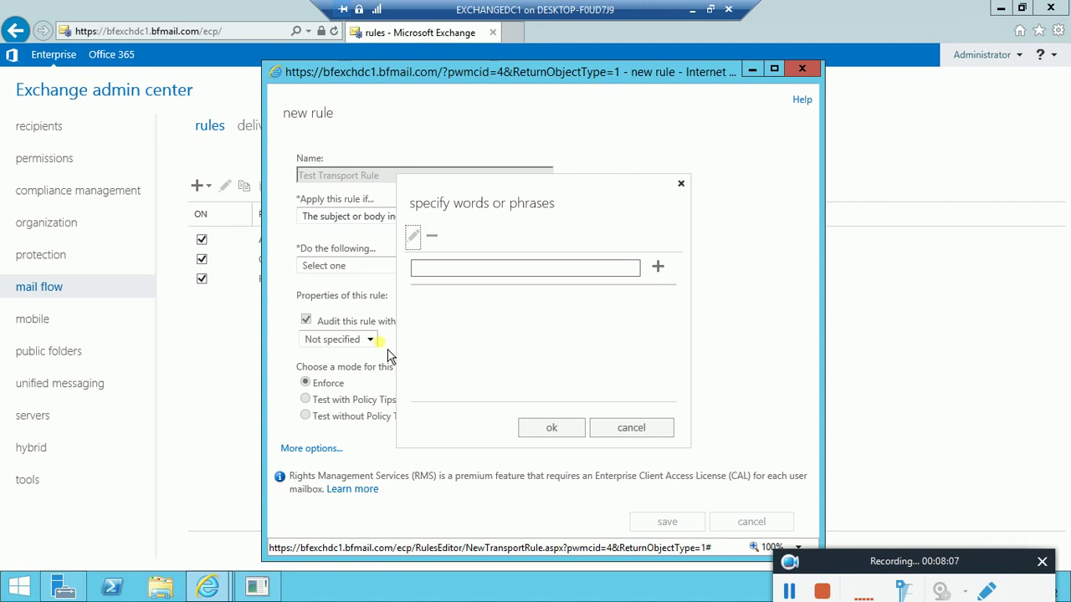
click(467, 268)
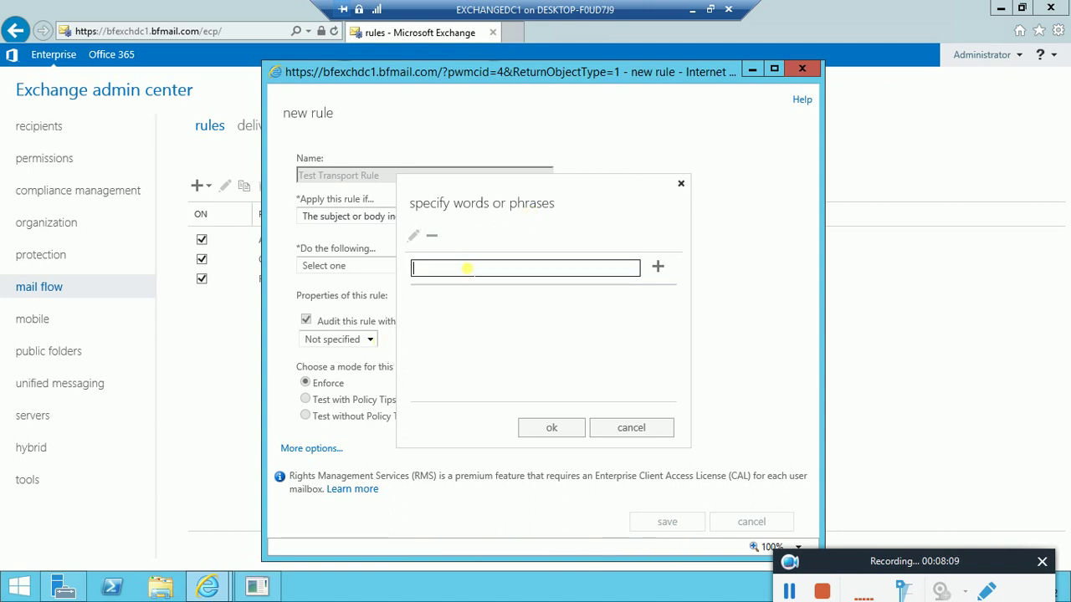
text(password)
click(661, 269)
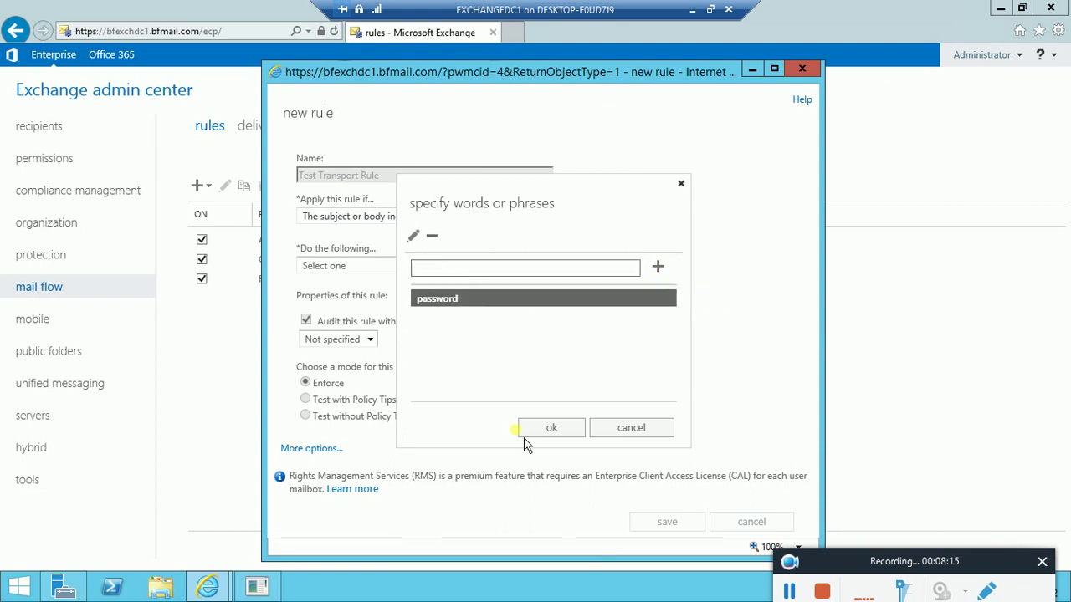
click(559, 436)
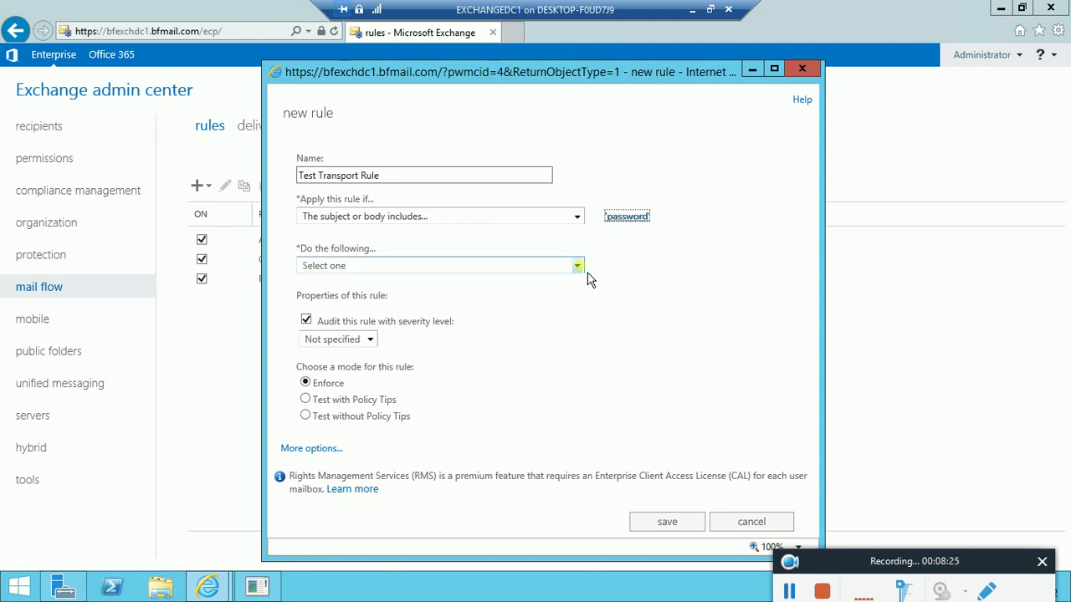
click(589, 279)
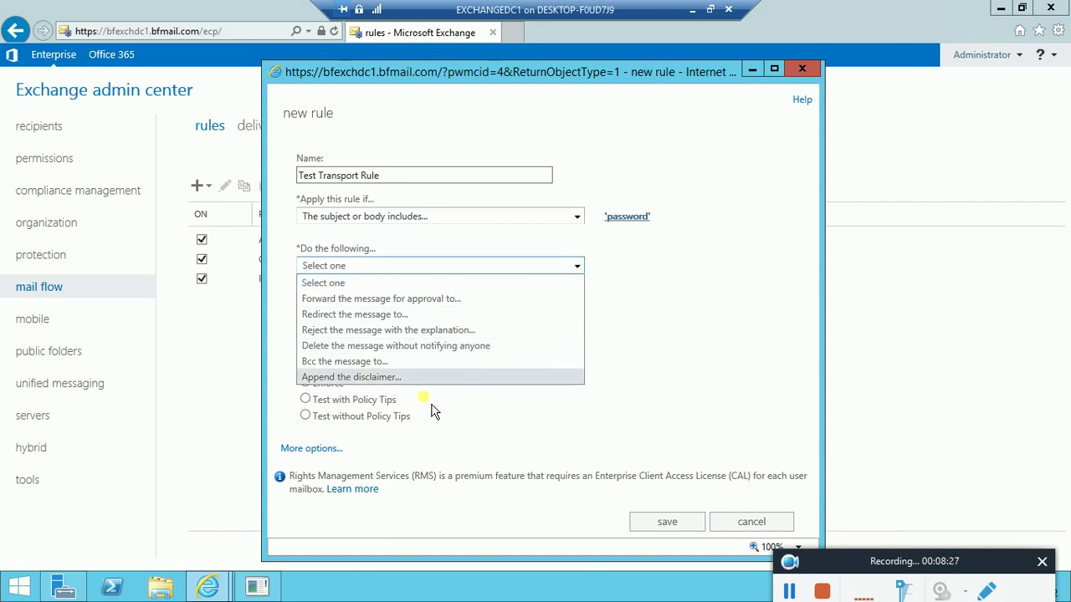
Redirect matching messages to Administrator and expand the rule's additional options
click(373, 317)
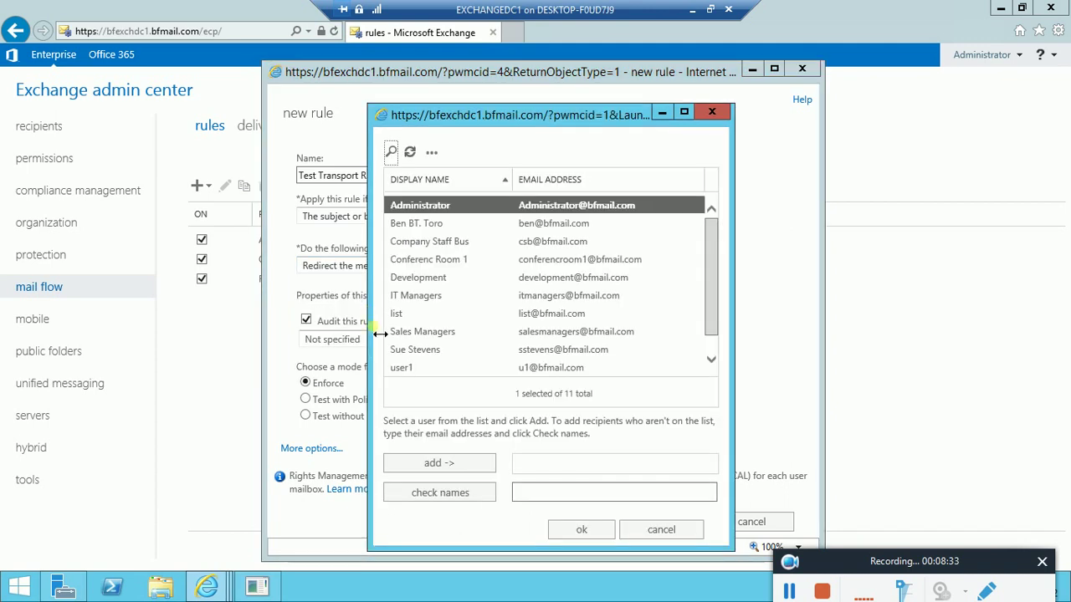
click(467, 472)
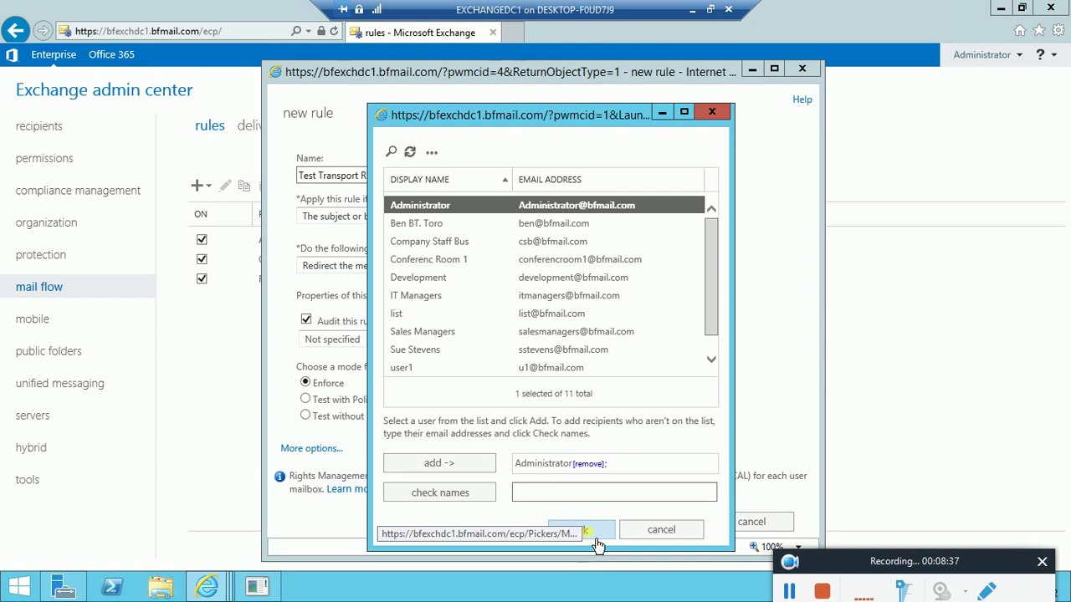
click(588, 531)
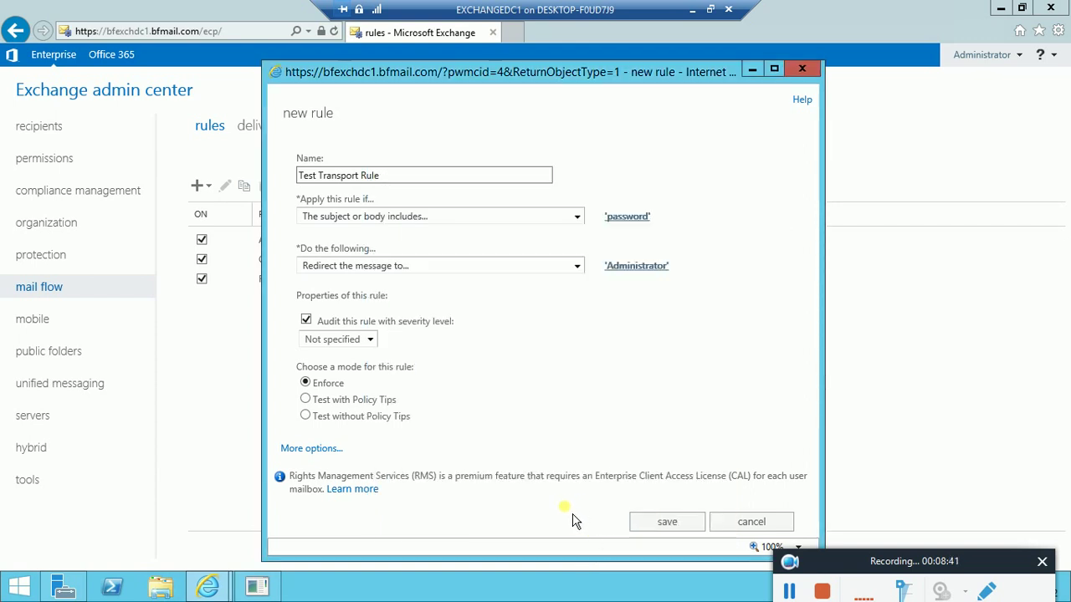
click(316, 449)
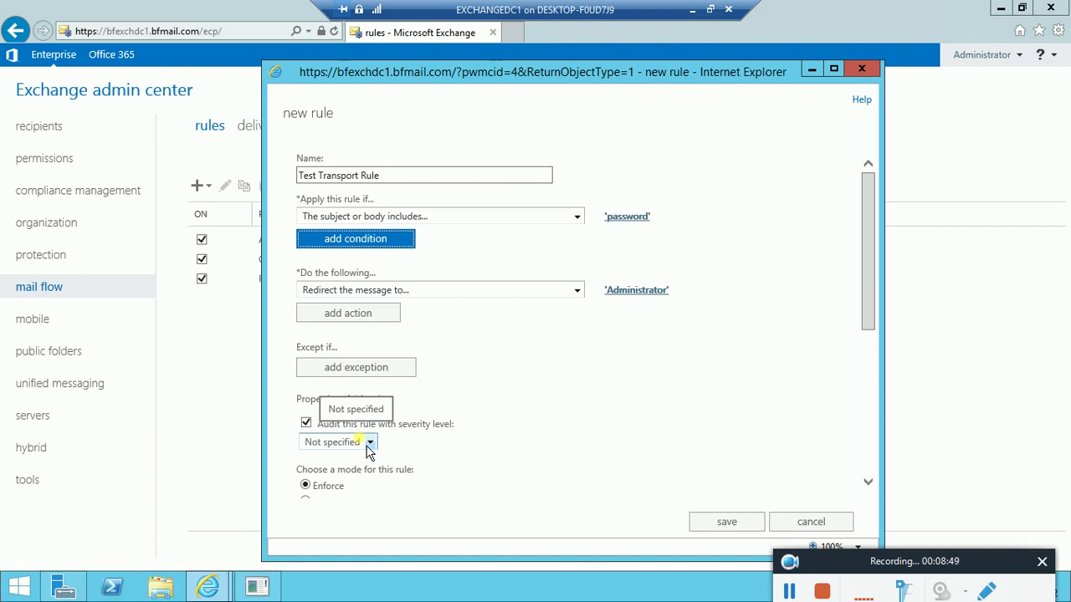
Save Test Transport Rule at priority 3 and restore the server session from full screen
scroll(457, 435, down, 2)
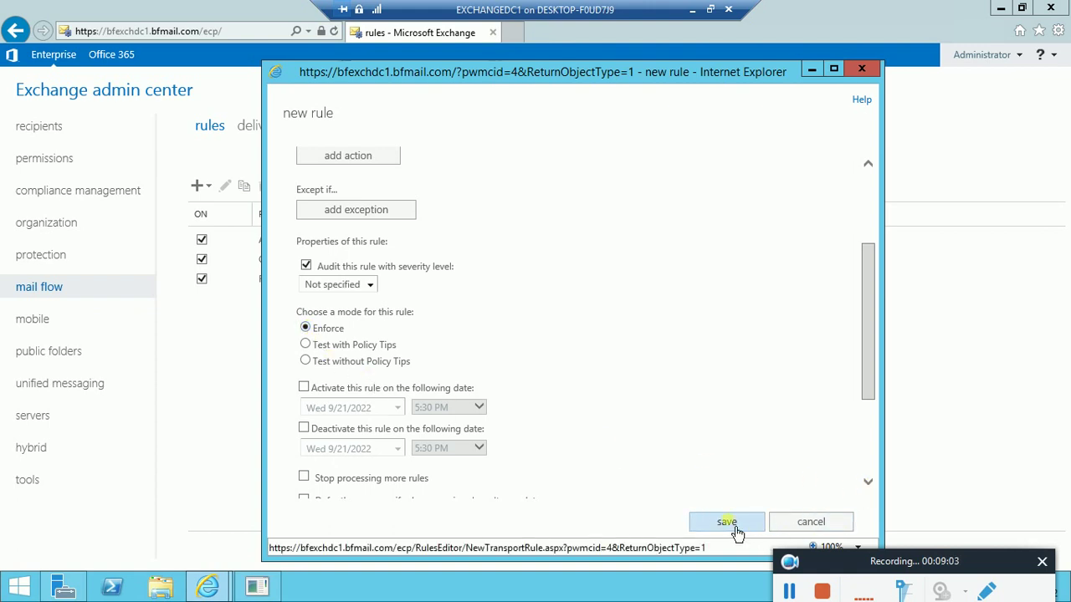
scroll(581, 391, down, 3)
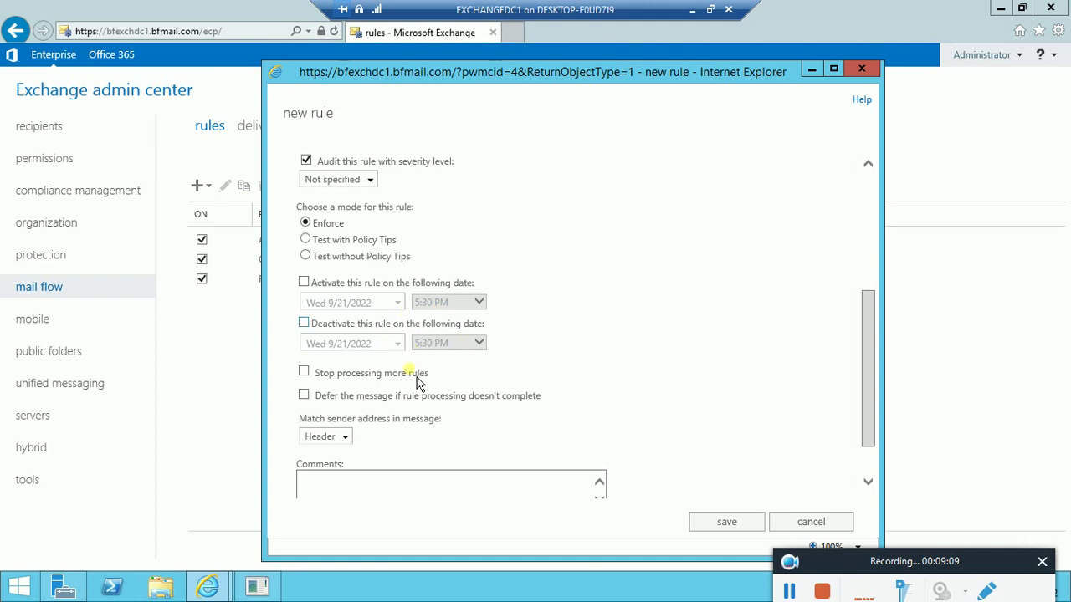
click(739, 527)
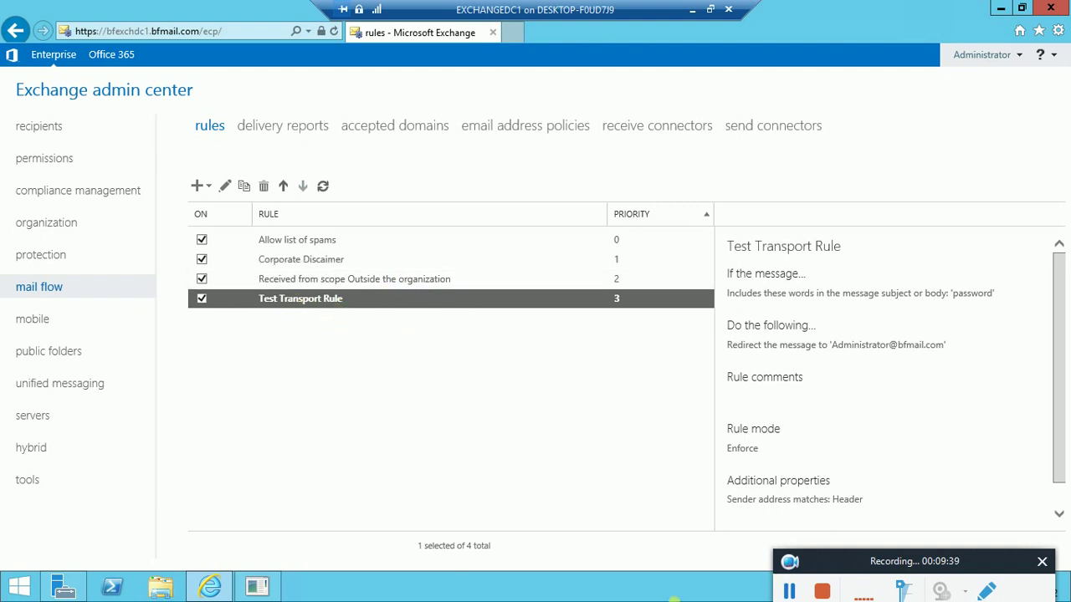
click(710, 9)
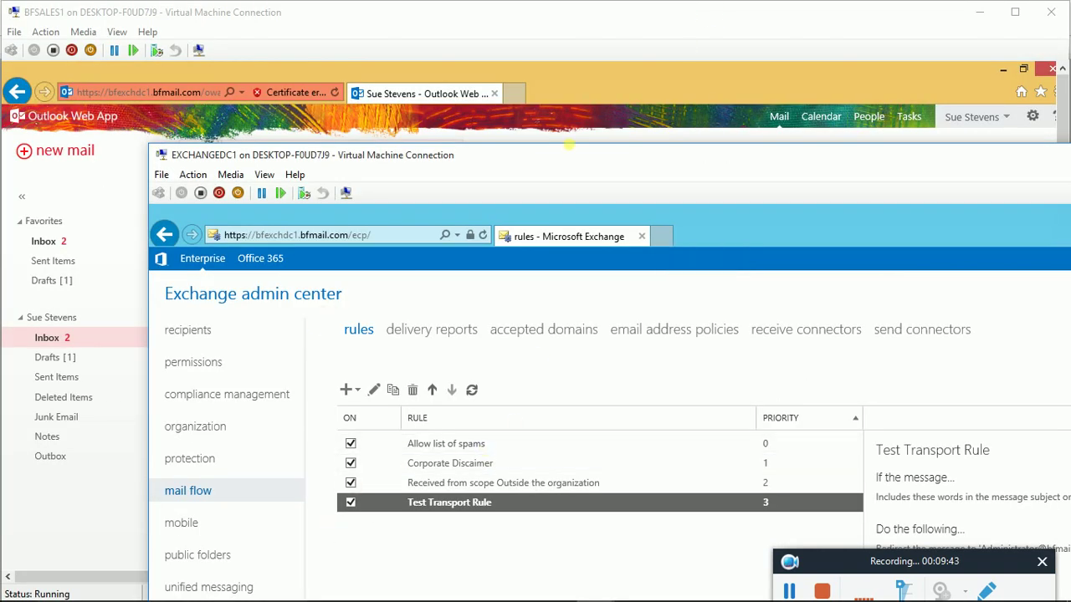
Bring the sales machine's Outlook Web App forward and start a blank new message
click(476, 27)
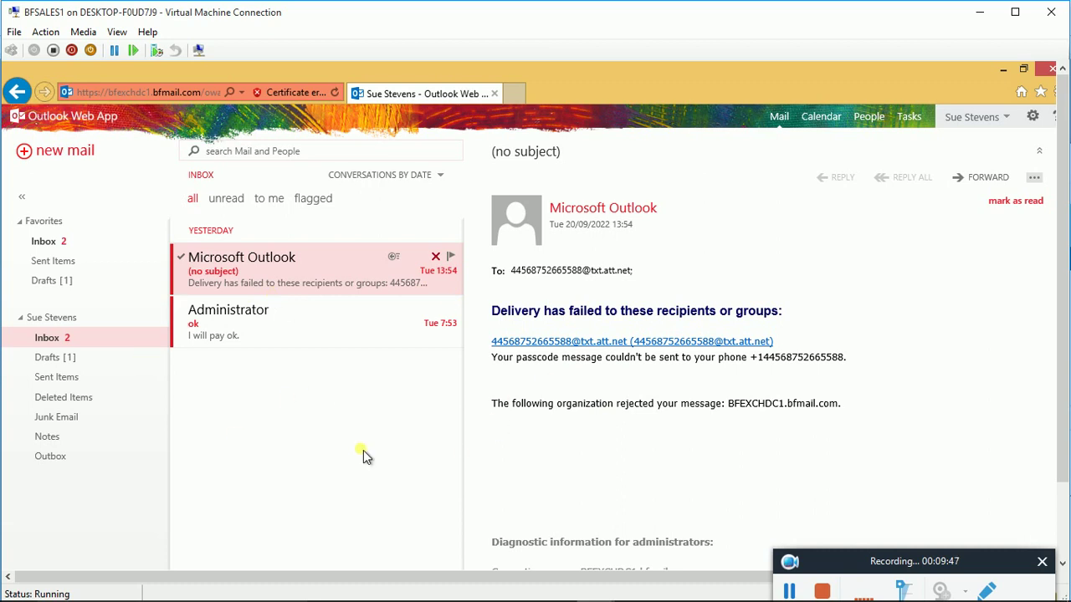
click(59, 155)
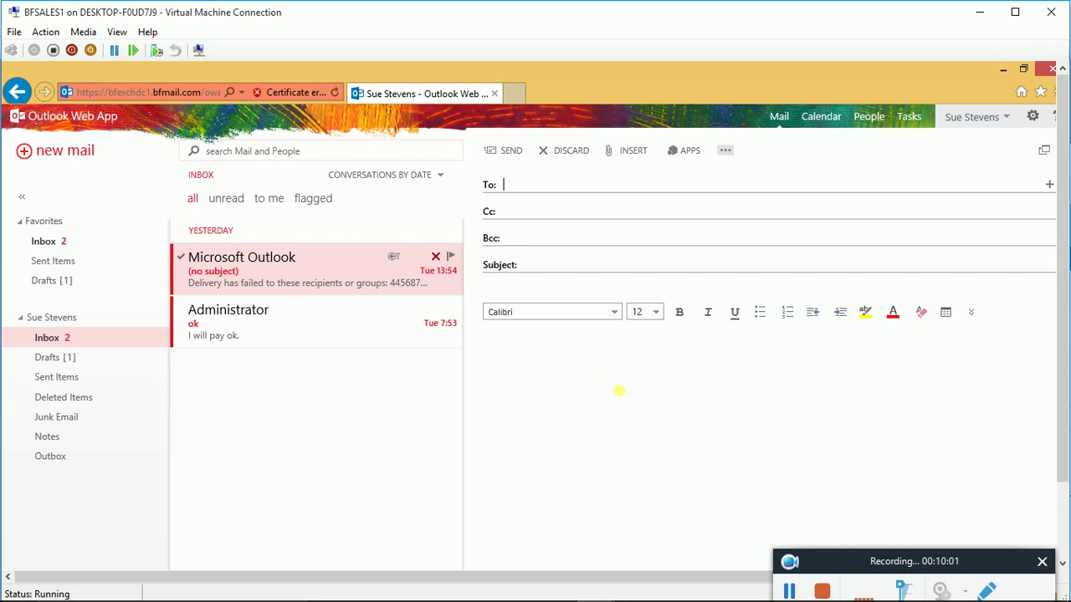
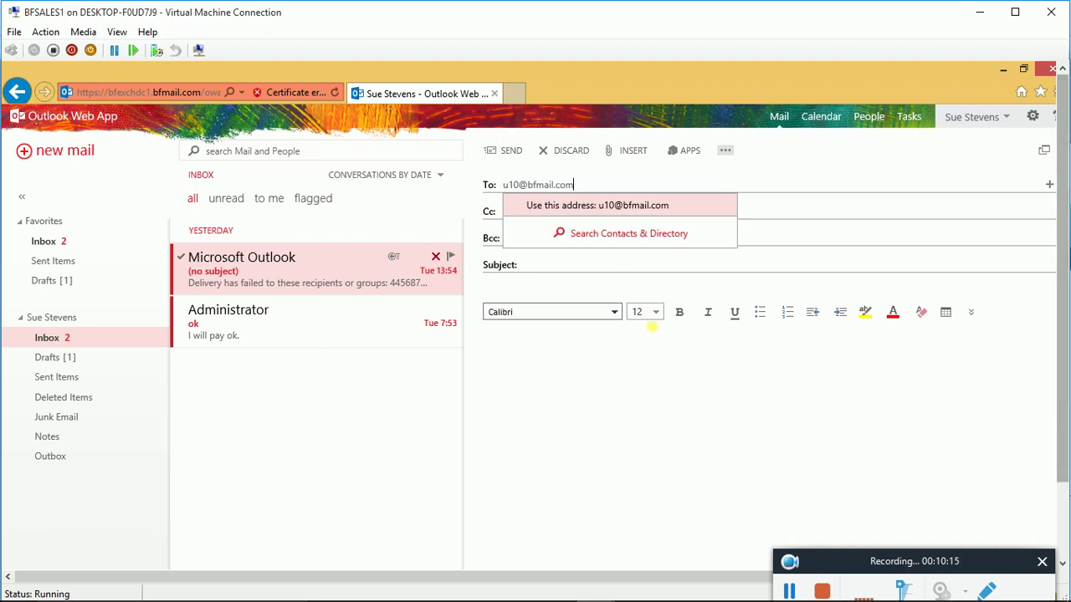
Enter the test recipient's e-mail address in To and resolve it from the directory
click(629, 234)
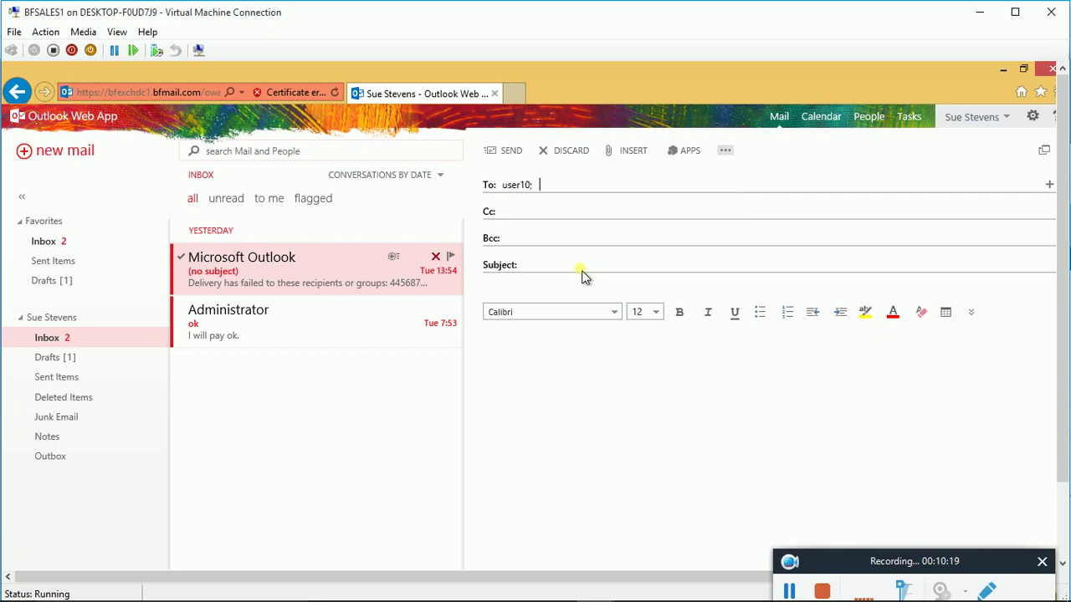
mouse_move(538, 191)
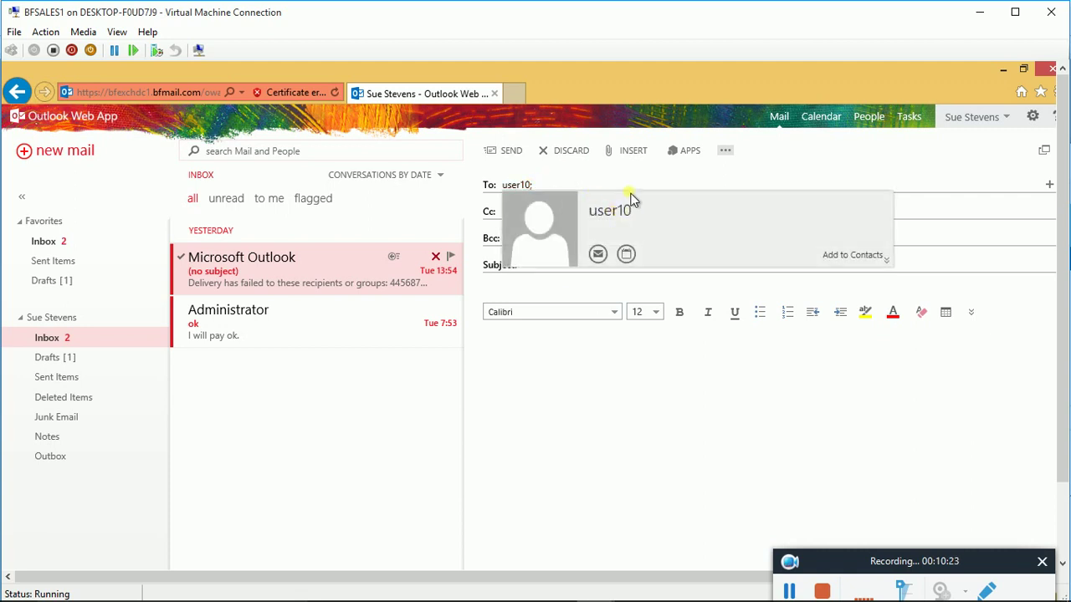
click(540, 185)
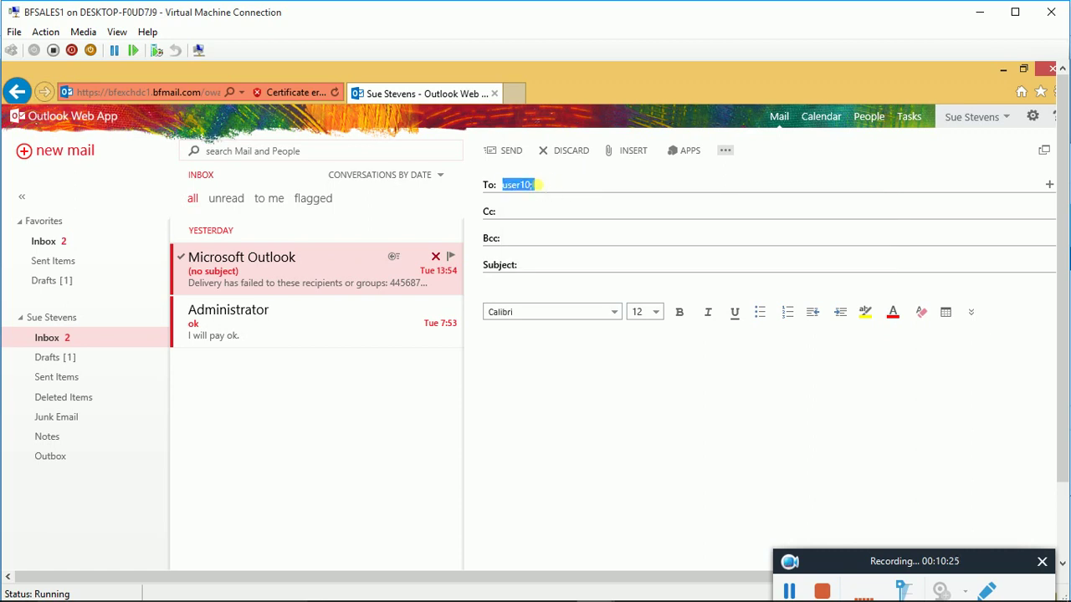
key(BackSpace)
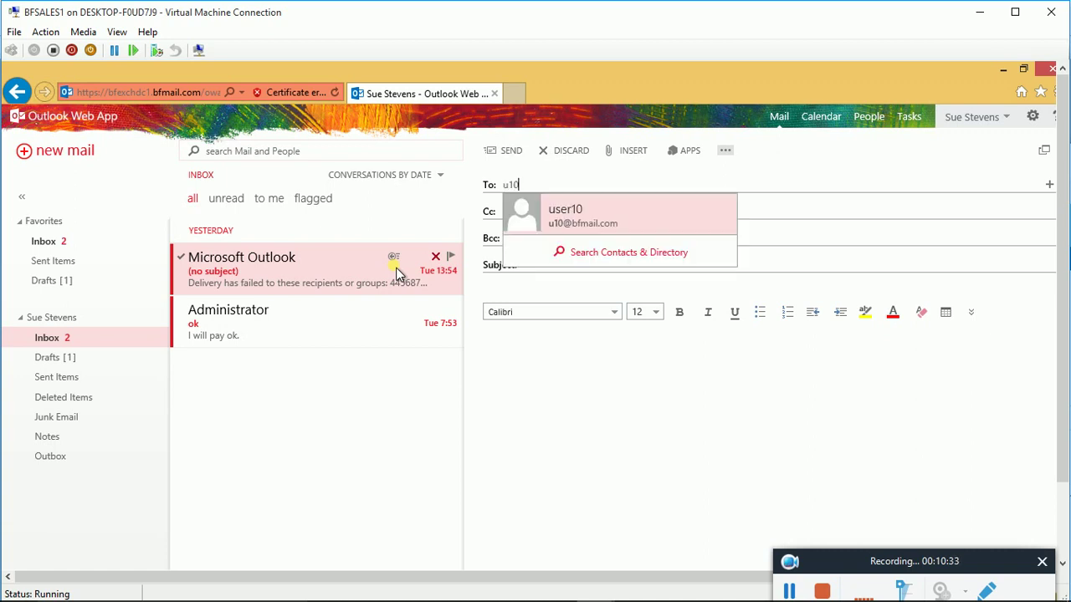
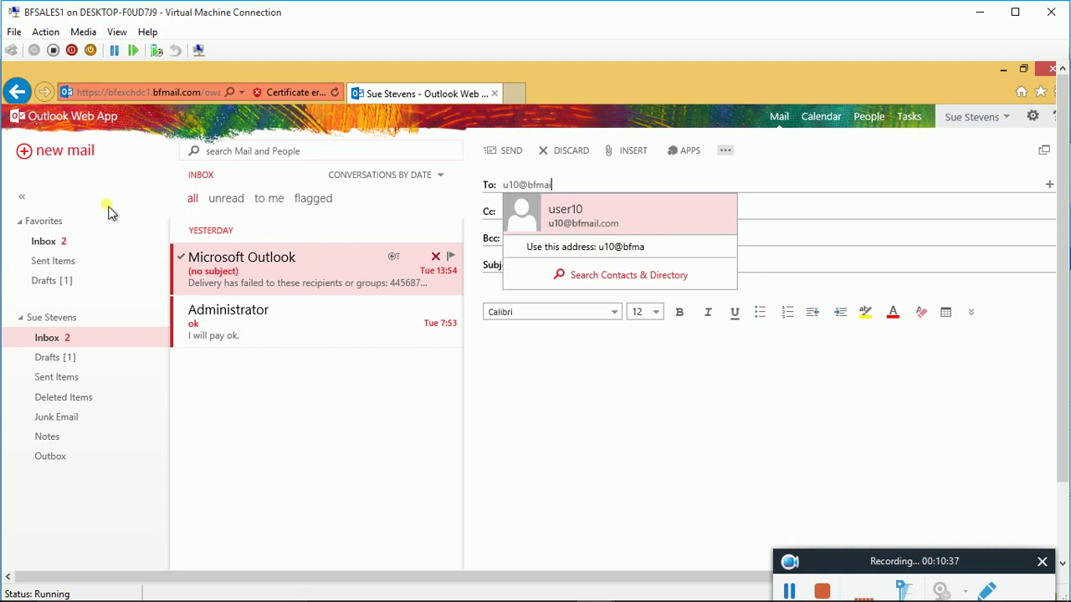
click(777, 239)
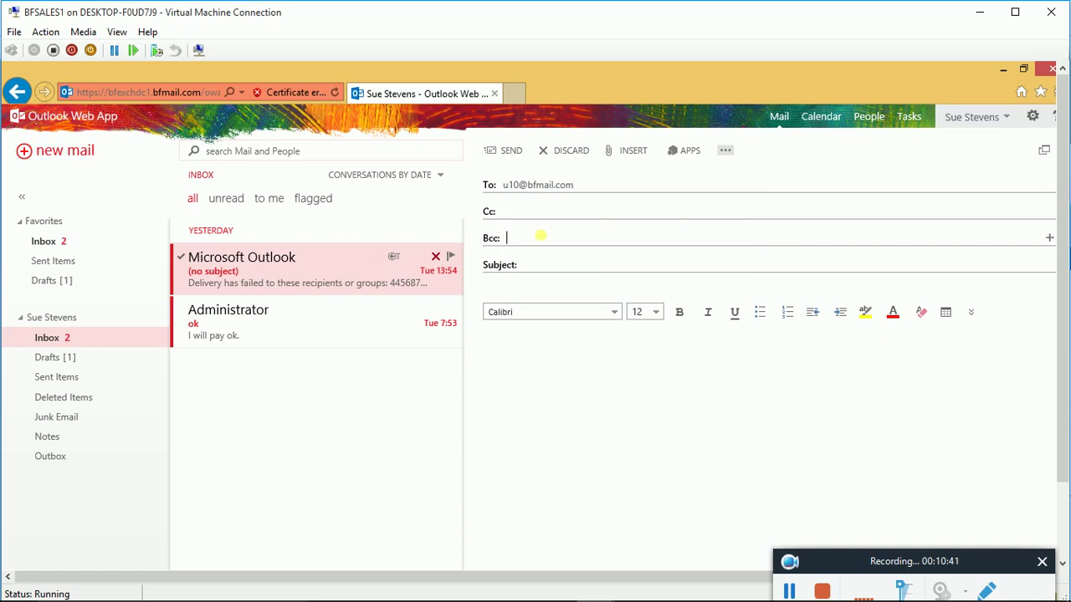
Re-pick the test recipient from the autocomplete suggestions so the To line is resolved
click(550, 209)
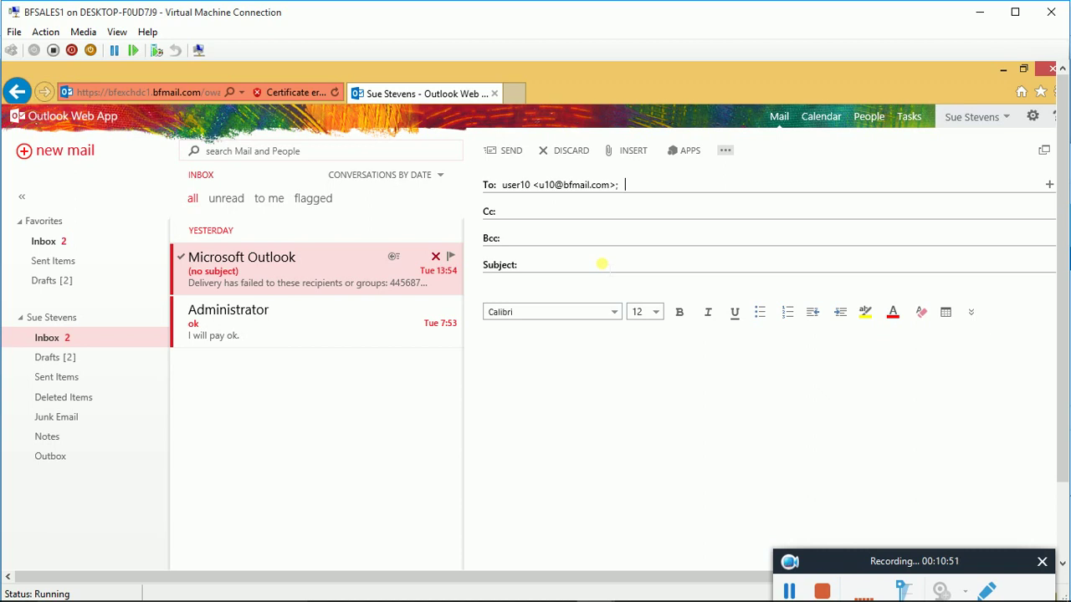
text(blo)
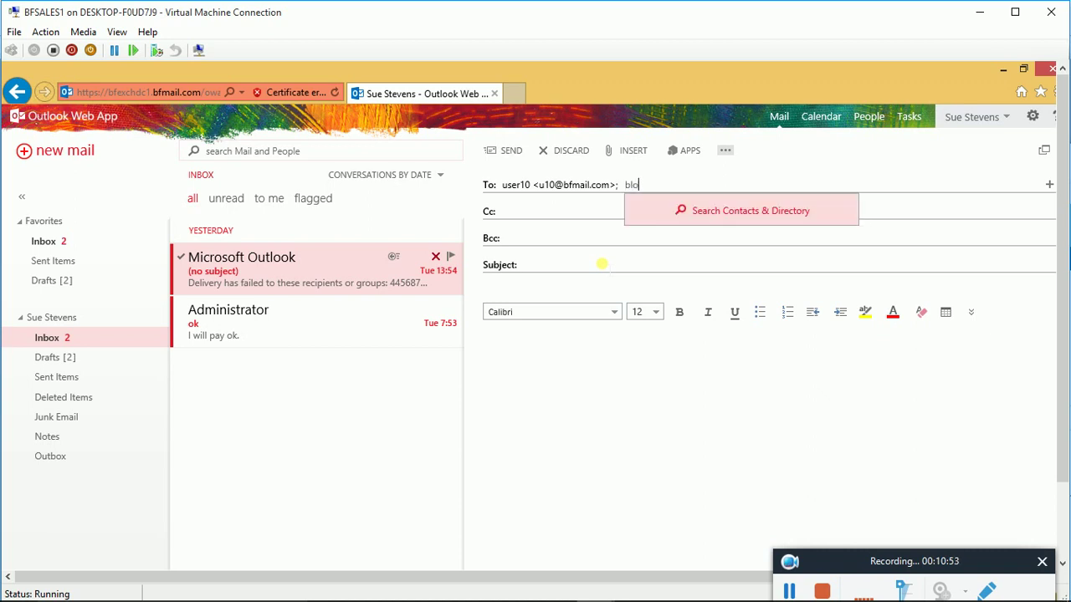
key(BackSpace)
key(BackSpace)
key(BackSpace)
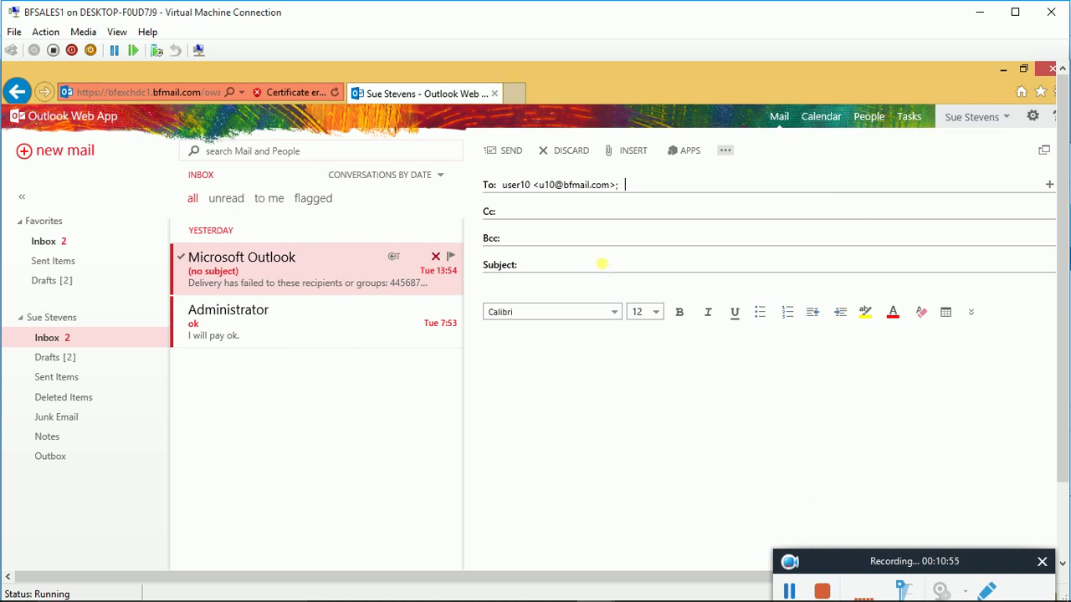
key(BackSpace)
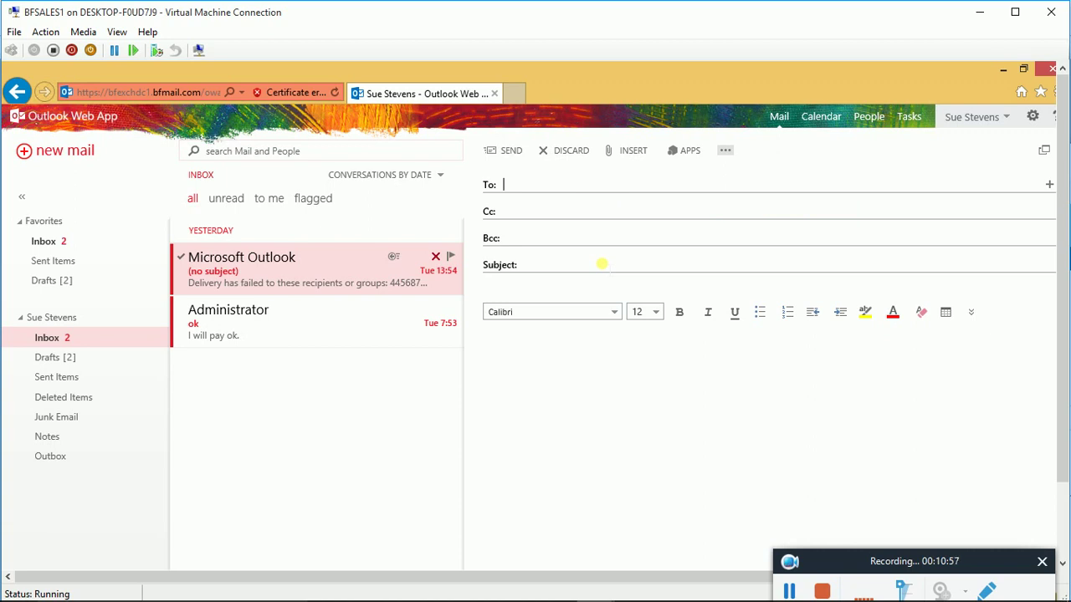
text(u)
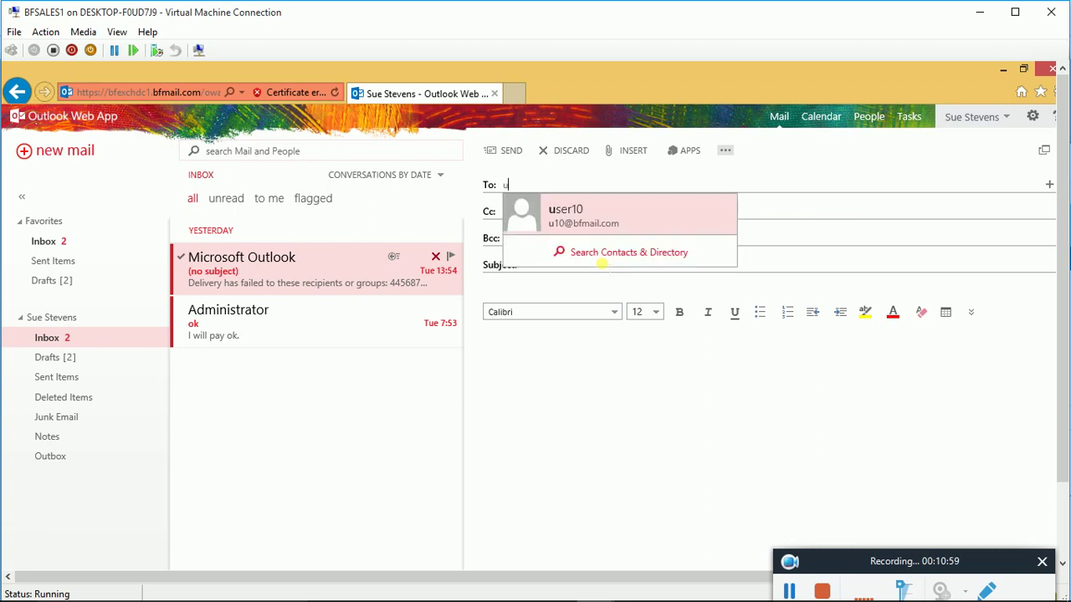
click(595, 216)
click(528, 265)
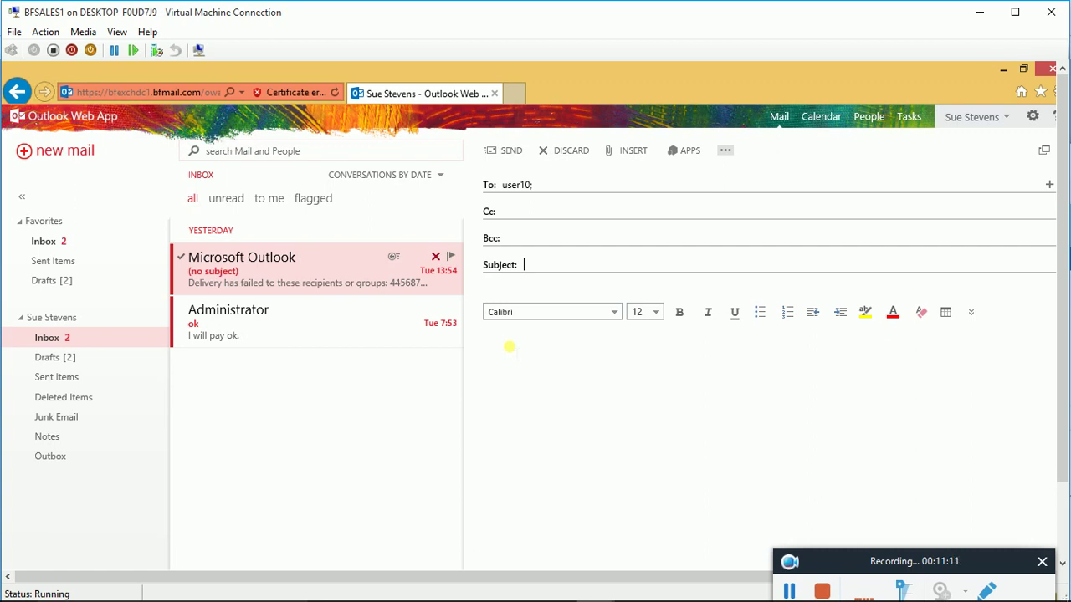
Enter the subject 'Secrete password'
text(Secrete password)
Begin the body with a sentence telling the recipient a password
click(546, 370)
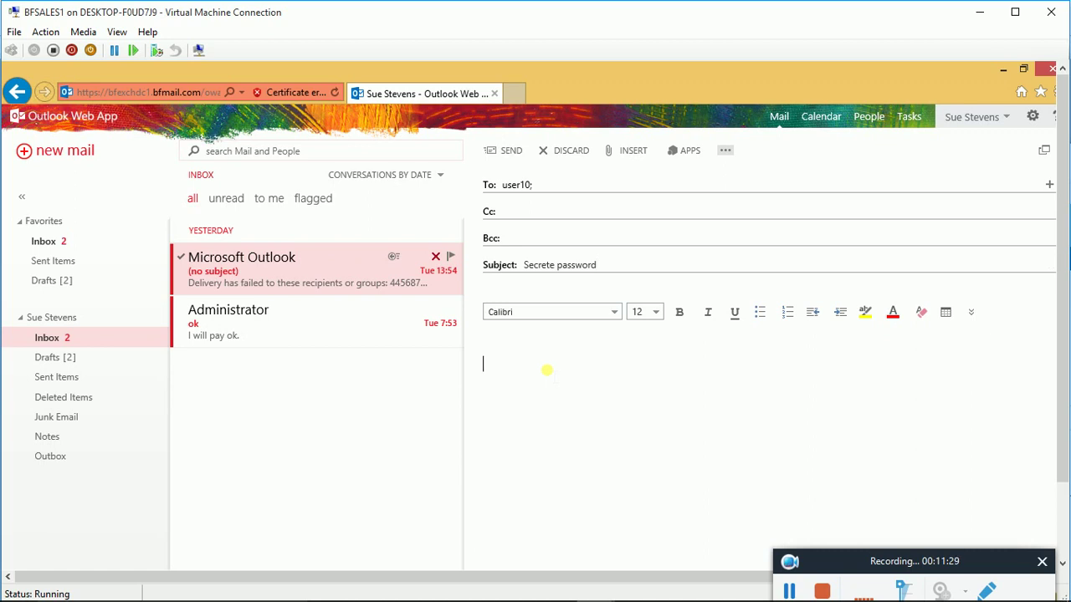
text(Please Mery my )
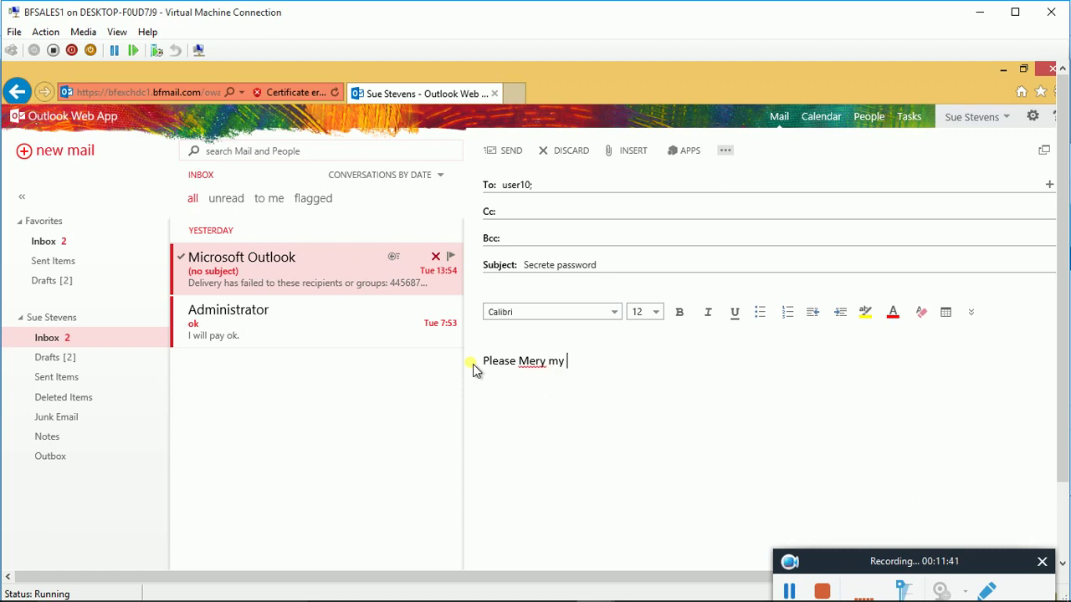
text(password is P@ssw0r)
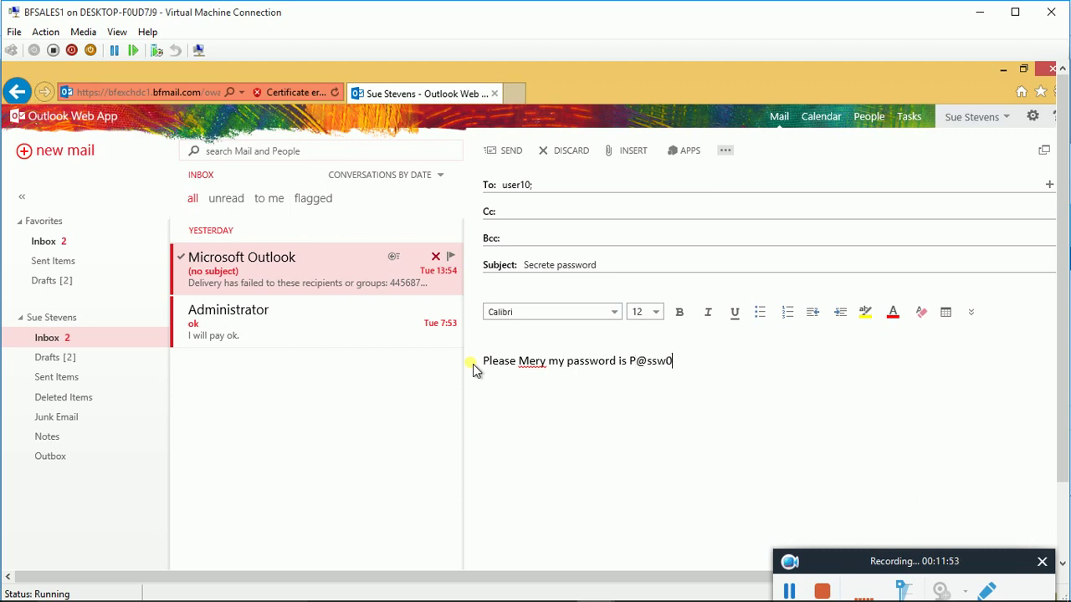
key(BackSpace)
key(BackSpace)
key(BackSpace)
key(BackSpace)
key(BackSpace)
Complete the password and add 'for my laptop ok. Please don't give it to anybody please'
text($$w0rd12 for)
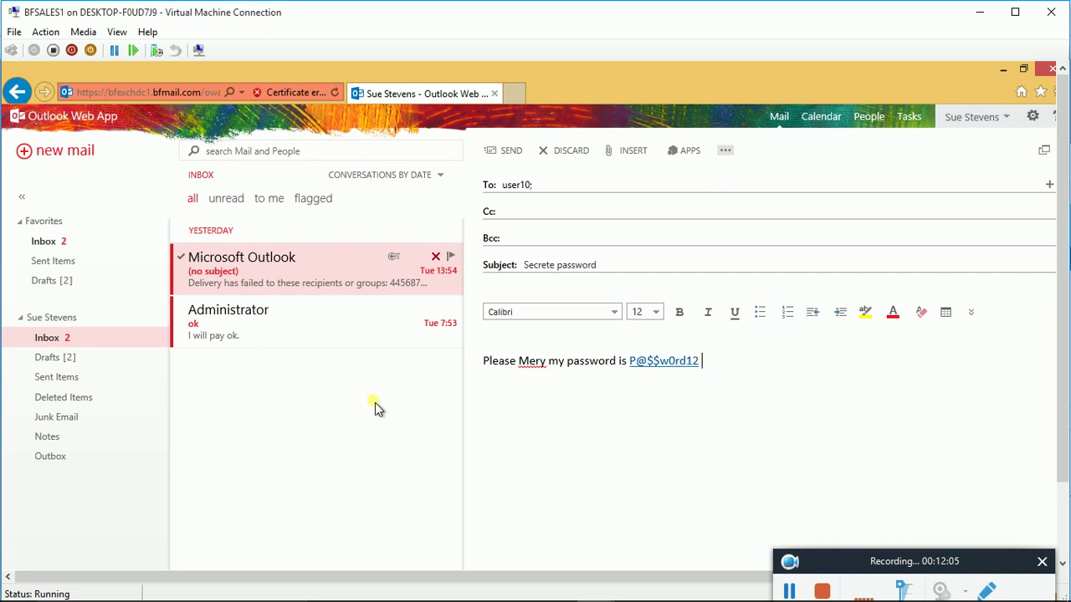
text( my laptop ok.)
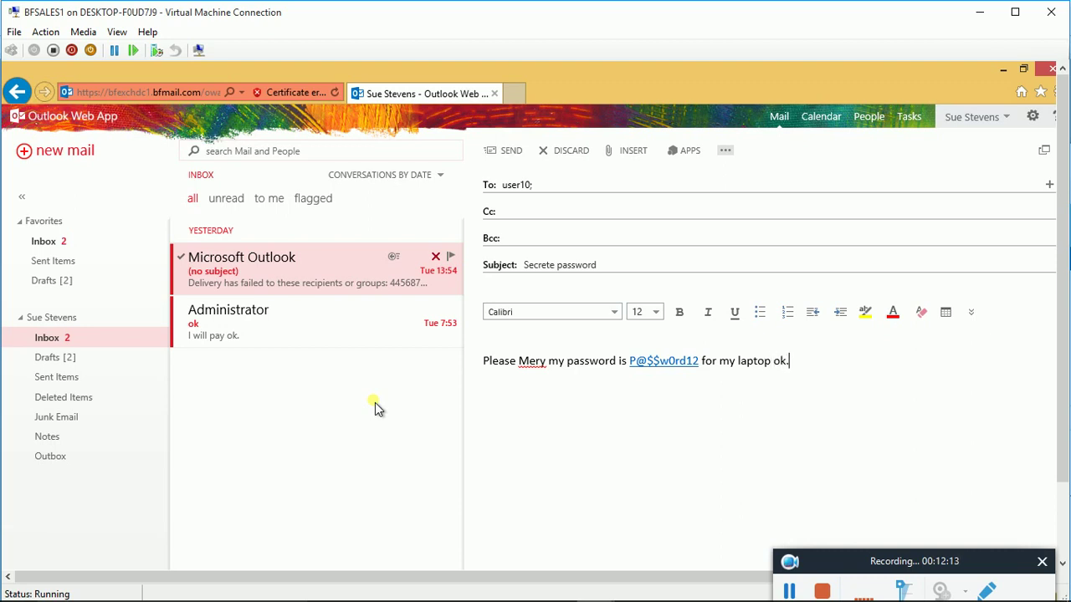
text( Please don't give it to )
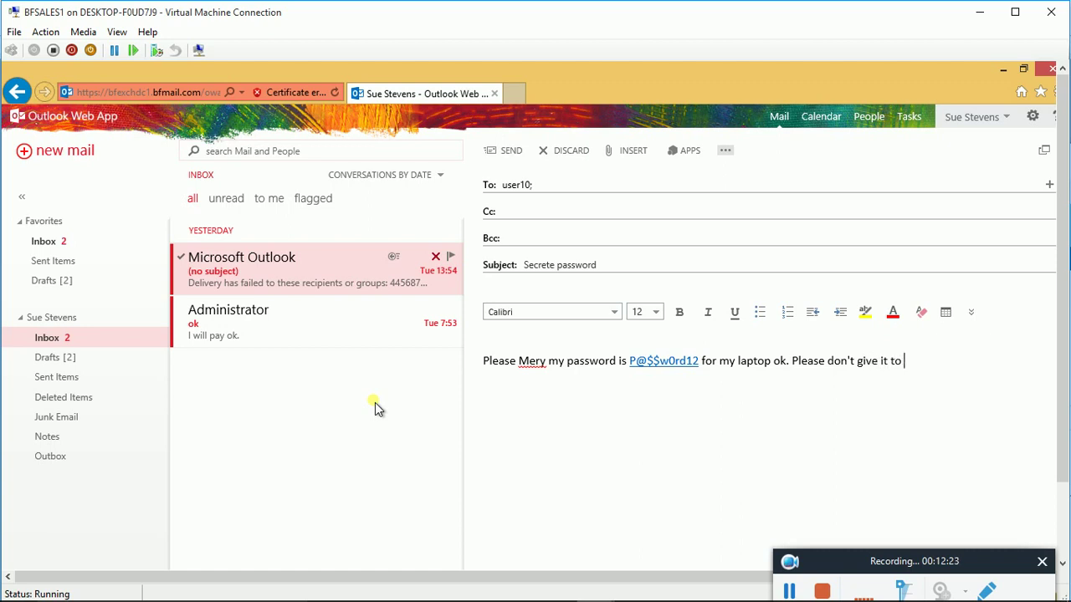
text(anybody please !!!!!!!!!!!.)
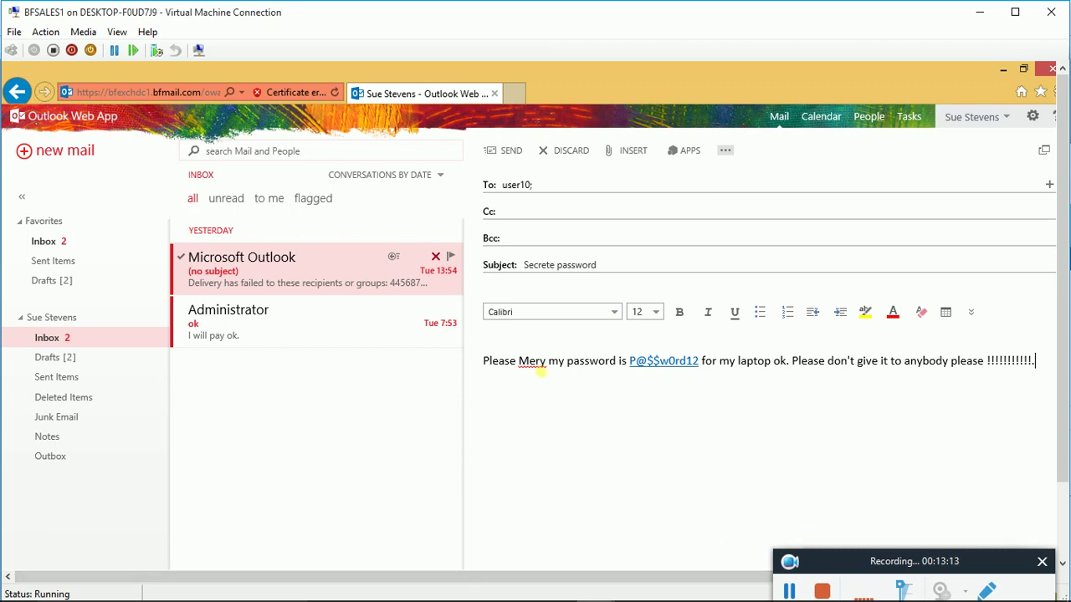
Fix the misspelled name in the body using a spelling suggestion and send the message
right_click(533, 358)
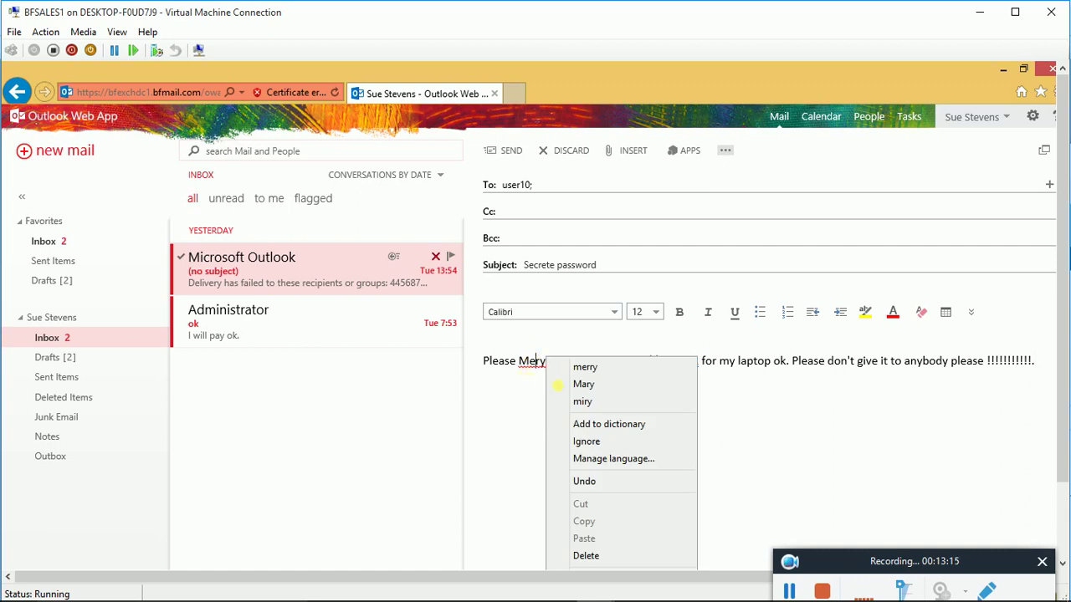
click(599, 384)
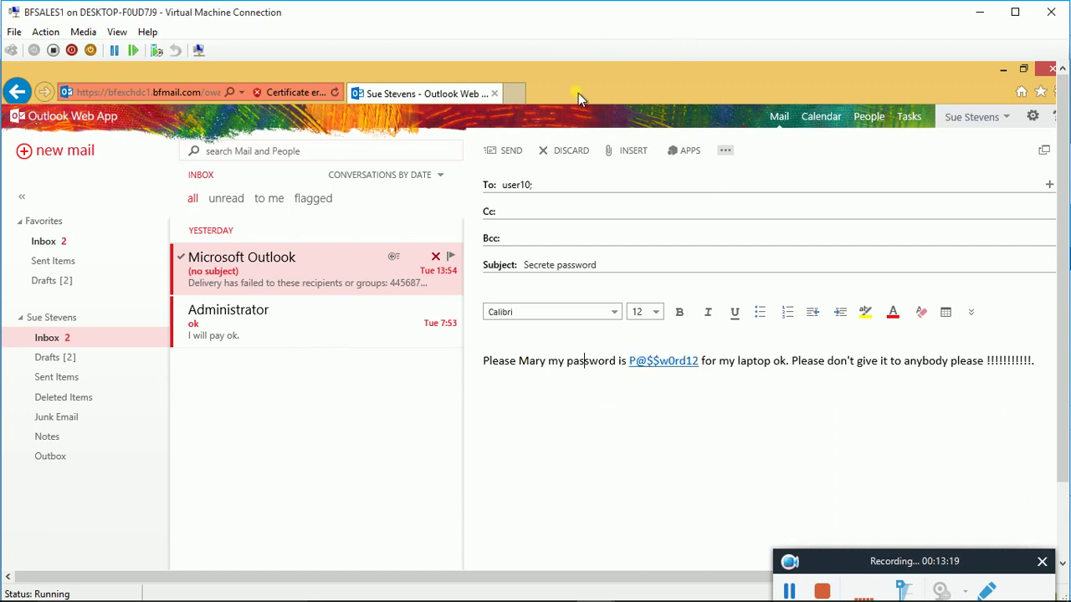
click(510, 151)
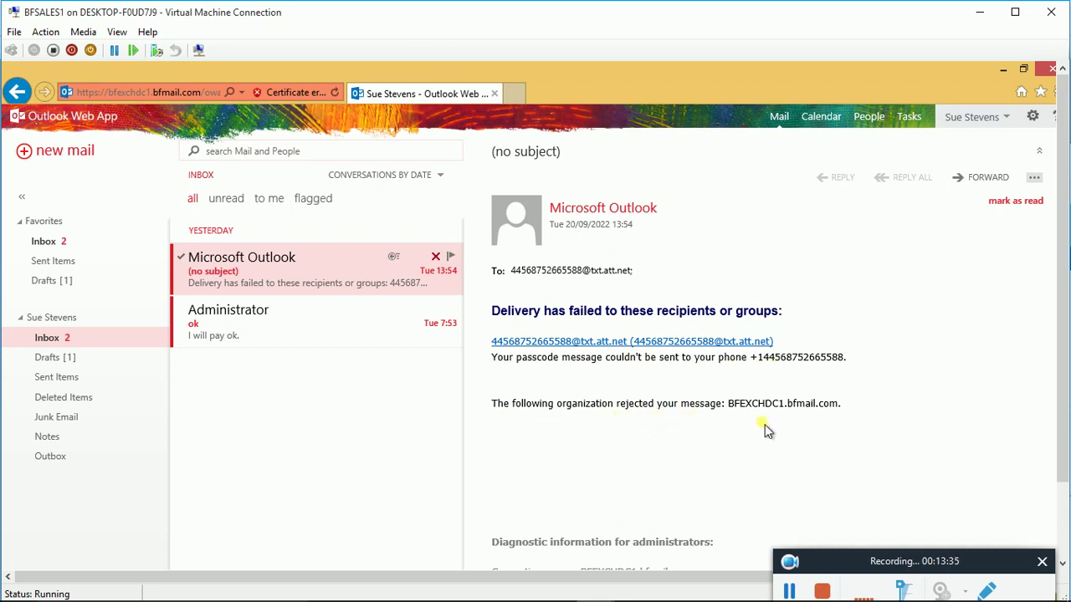
scroll(752, 419, down, 3)
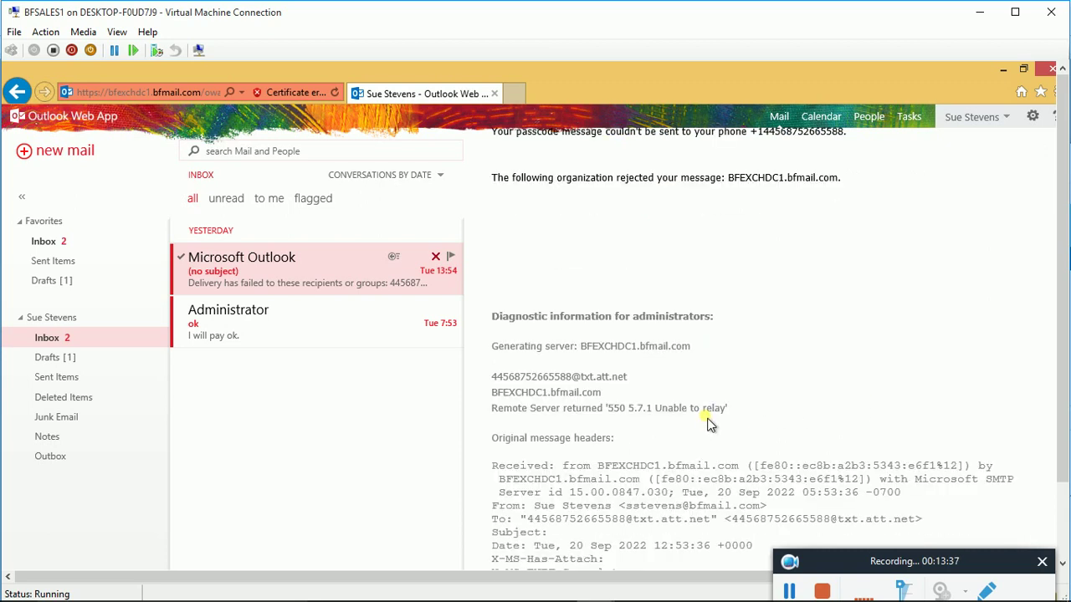
scroll(711, 421, down, 1)
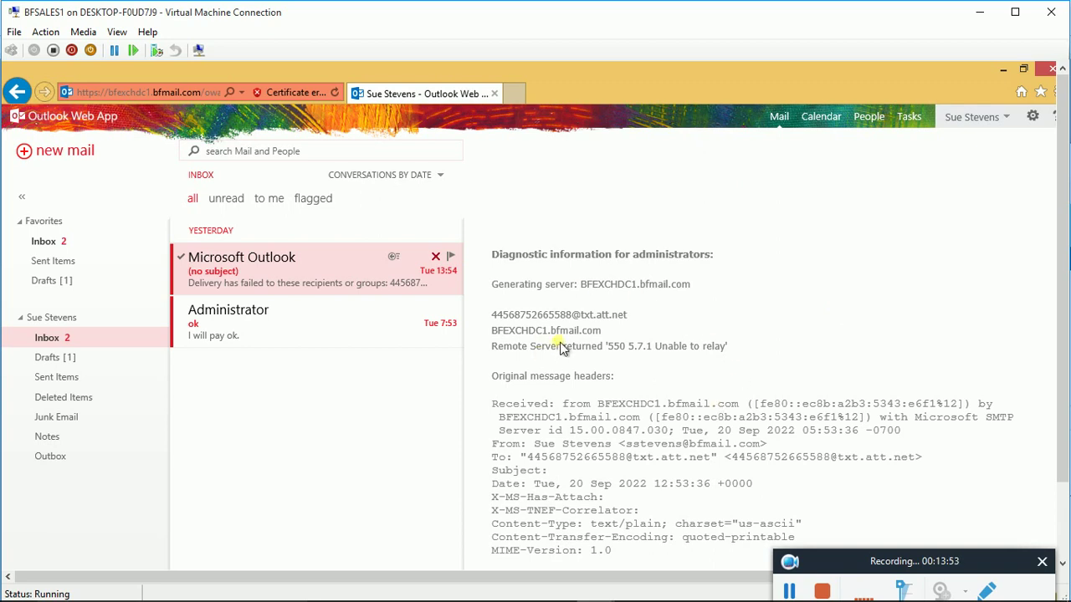
mouse_move(579, 590)
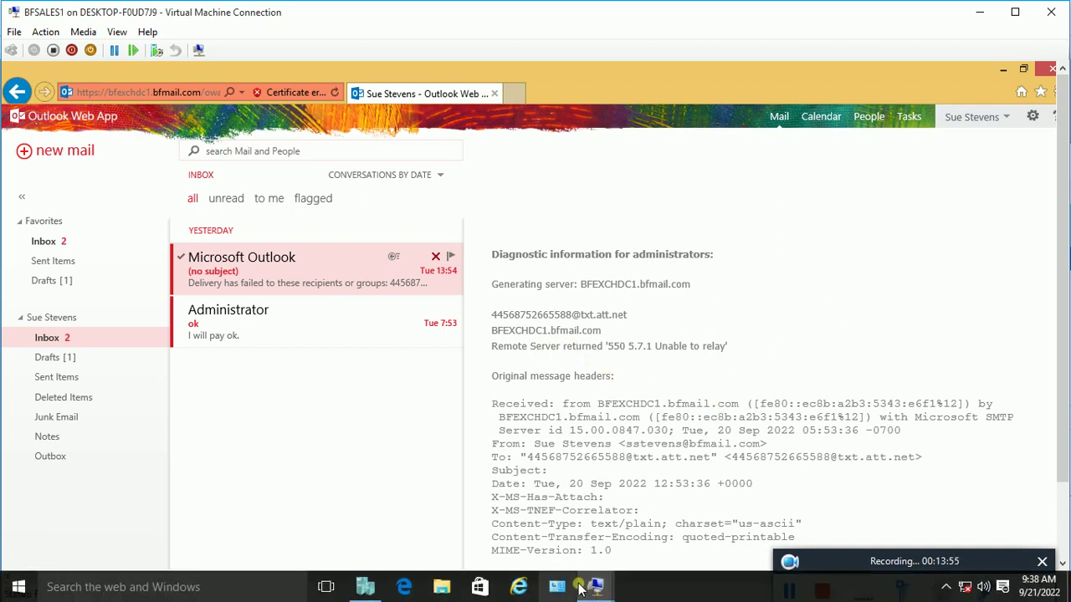
click(536, 540)
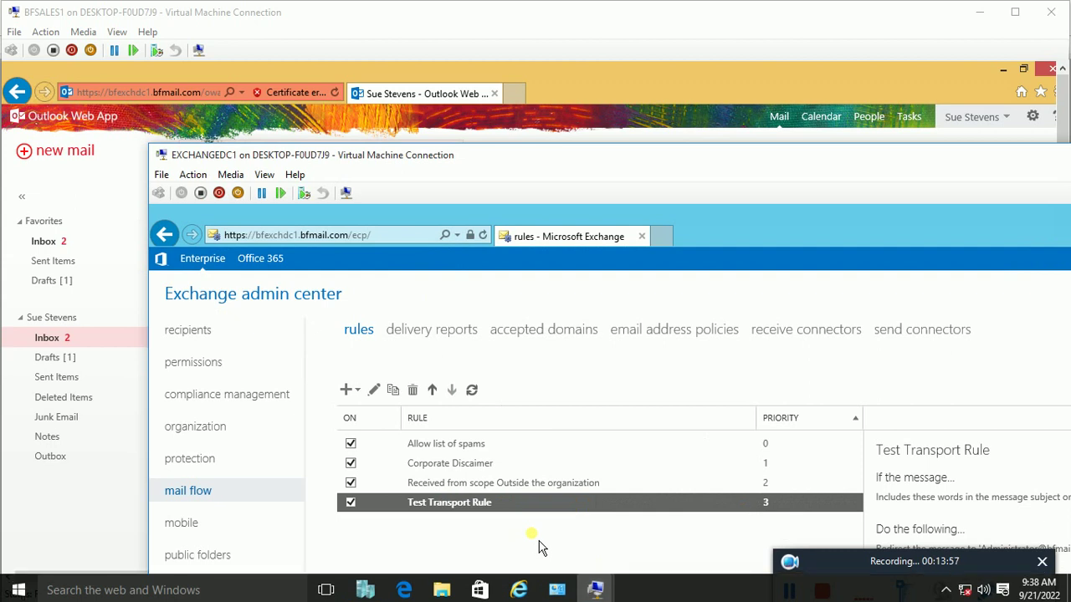
double_click(538, 157)
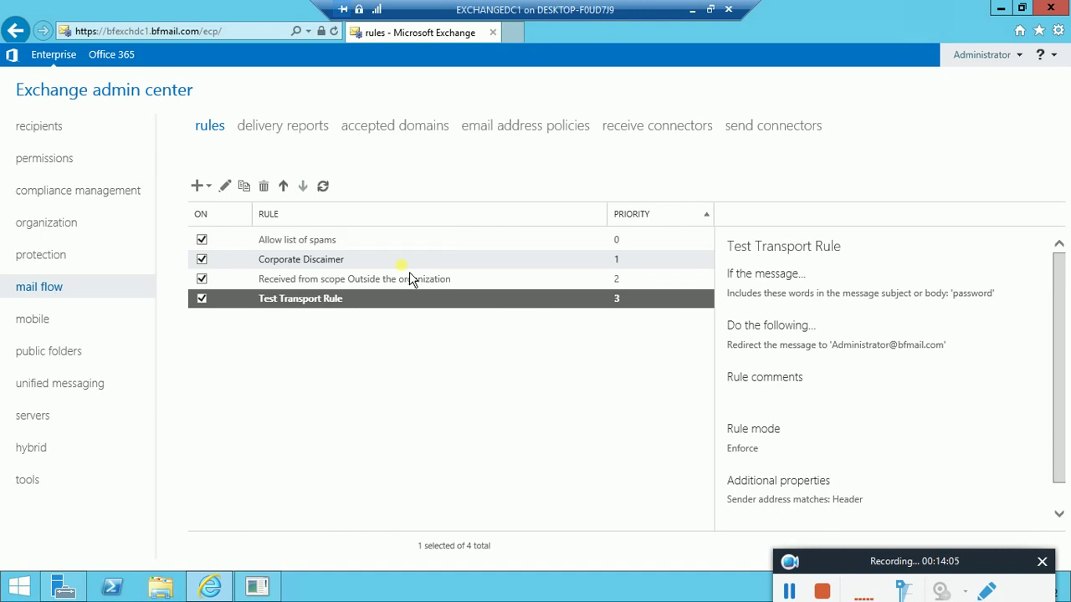
click(1026, 71)
click(748, 235)
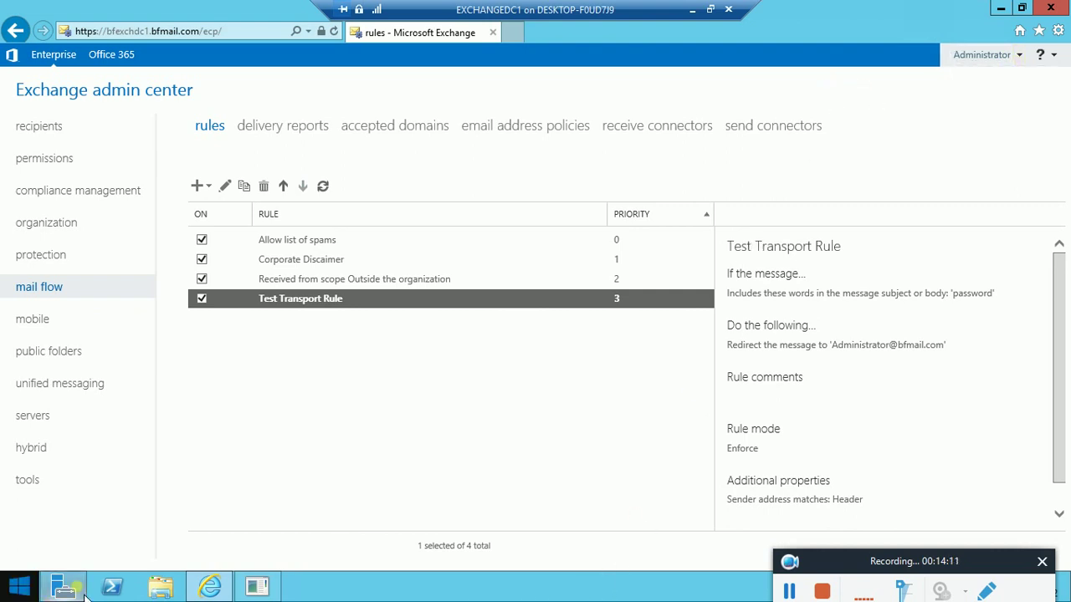
click(710, 10)
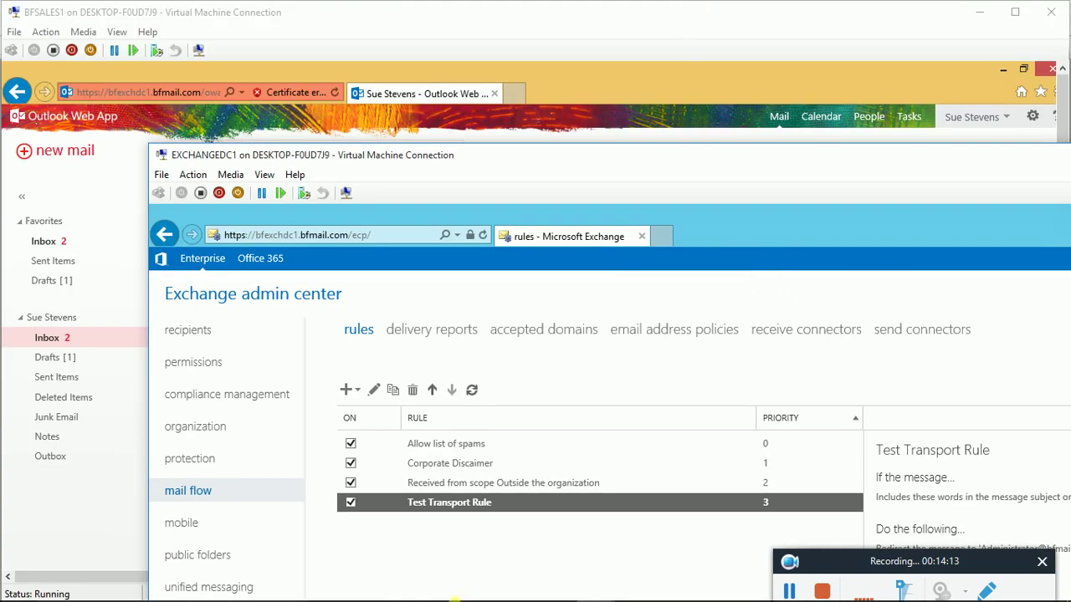
mouse_move(598, 586)
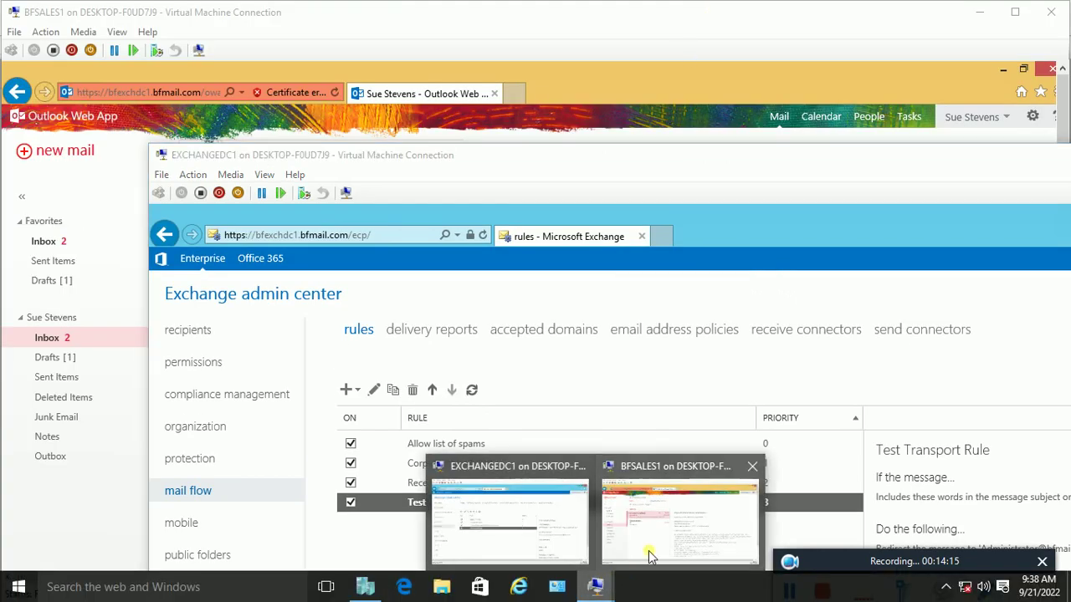
click(650, 501)
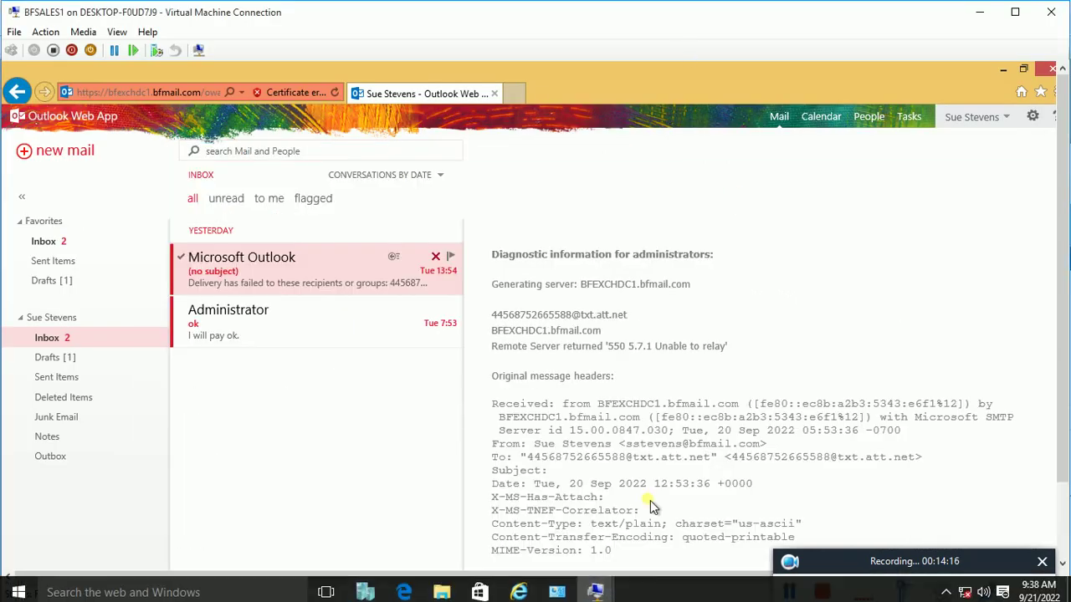
click(991, 118)
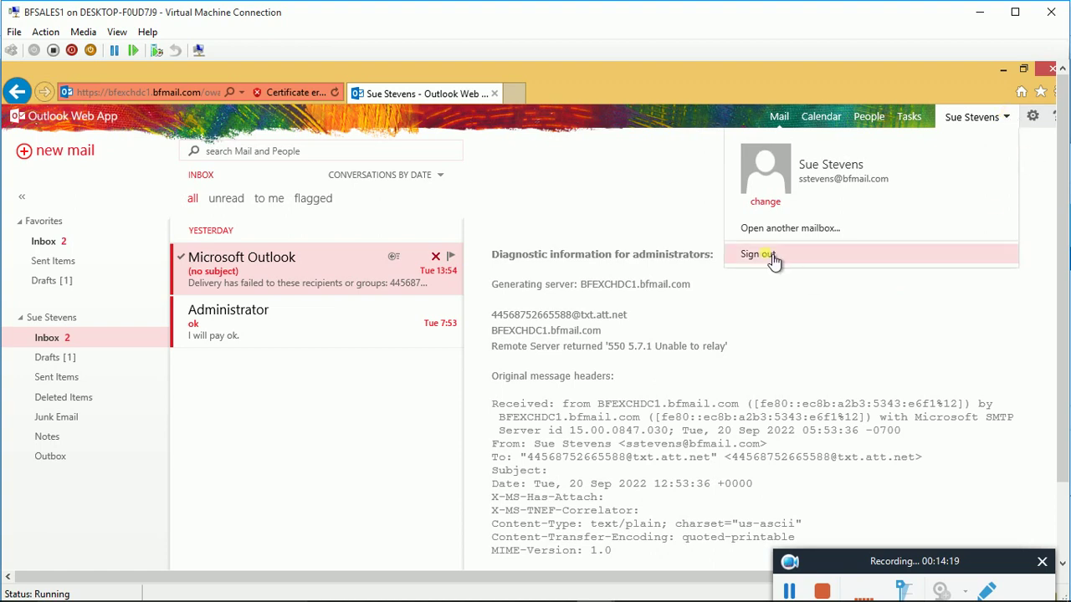
Sign out of the current mailbox and sign in as bfmail\Administrator
click(771, 259)
click(612, 425)
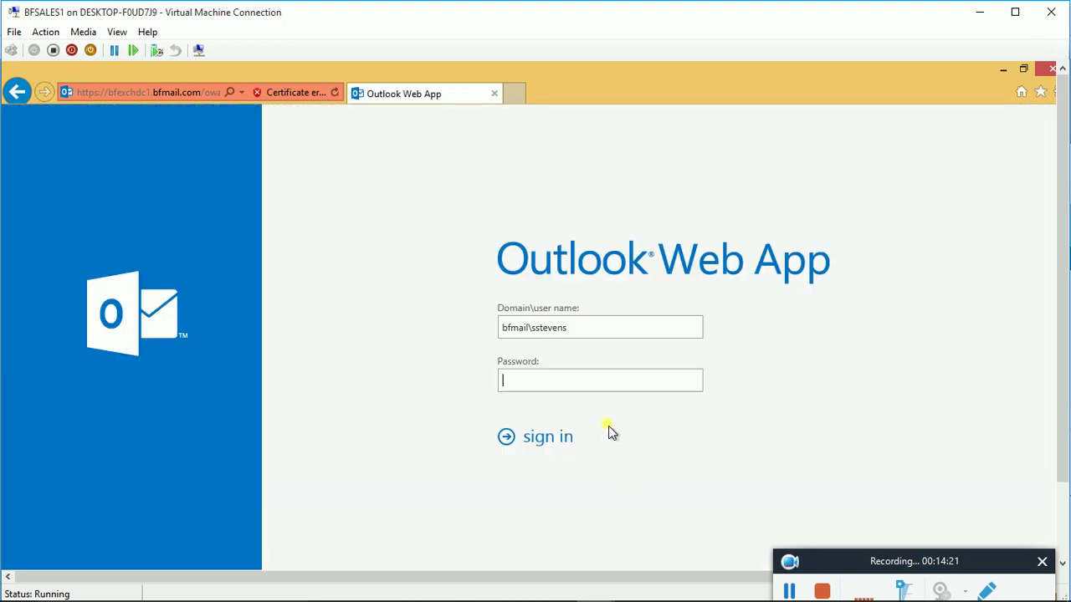
key(BackSpace)
key(BackSpace)
key(BackSpace)
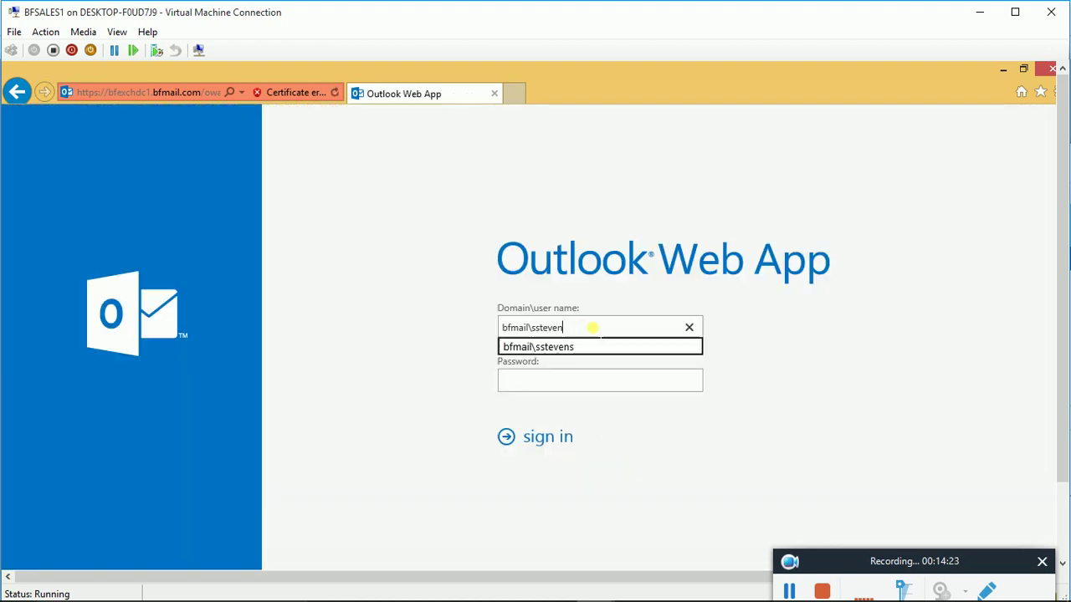
key(BackSpace)
key(BackSpace)
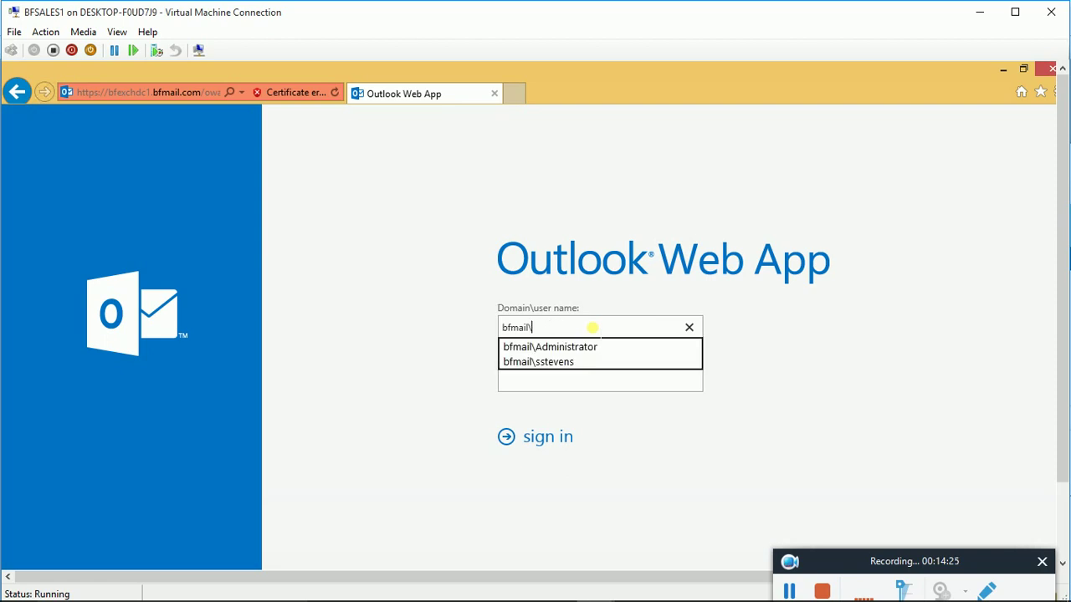
click(592, 348)
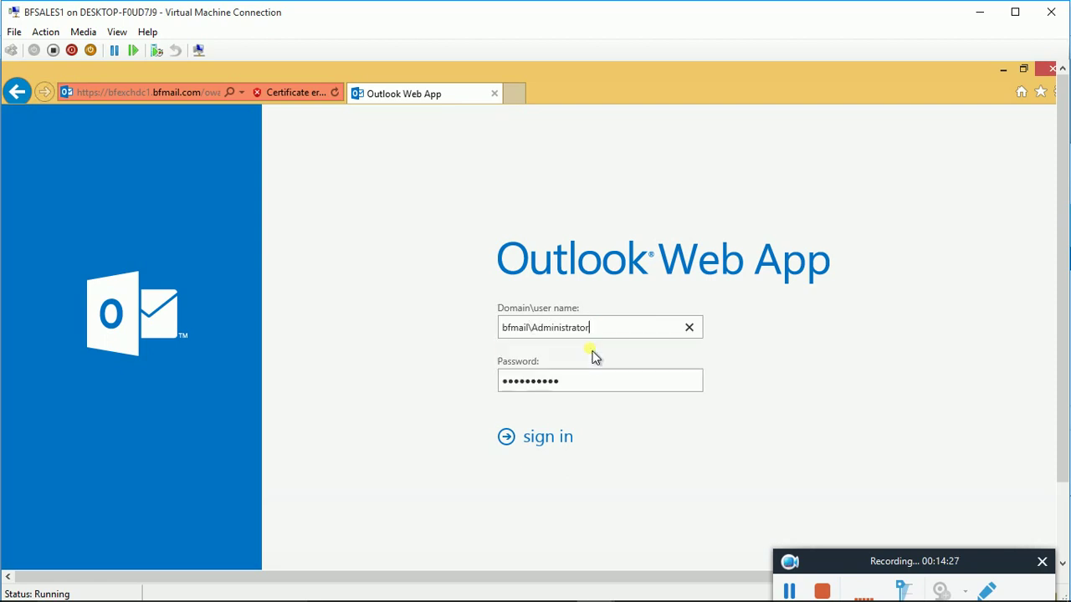
click(541, 443)
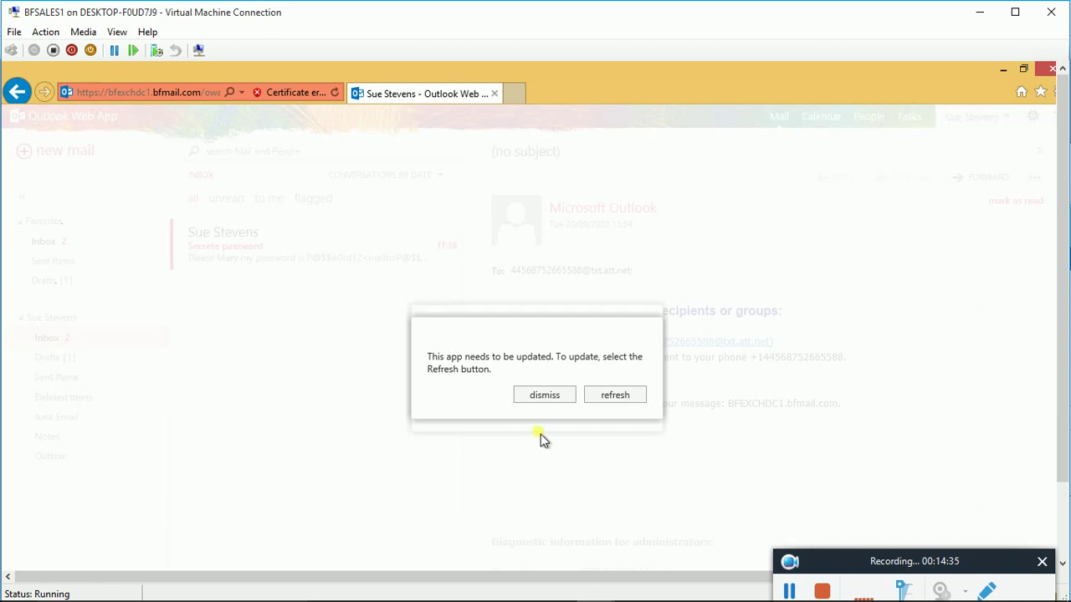
Reload the app, dismiss the offline warning, and resubmit the Administrator sign-in anyway
click(633, 399)
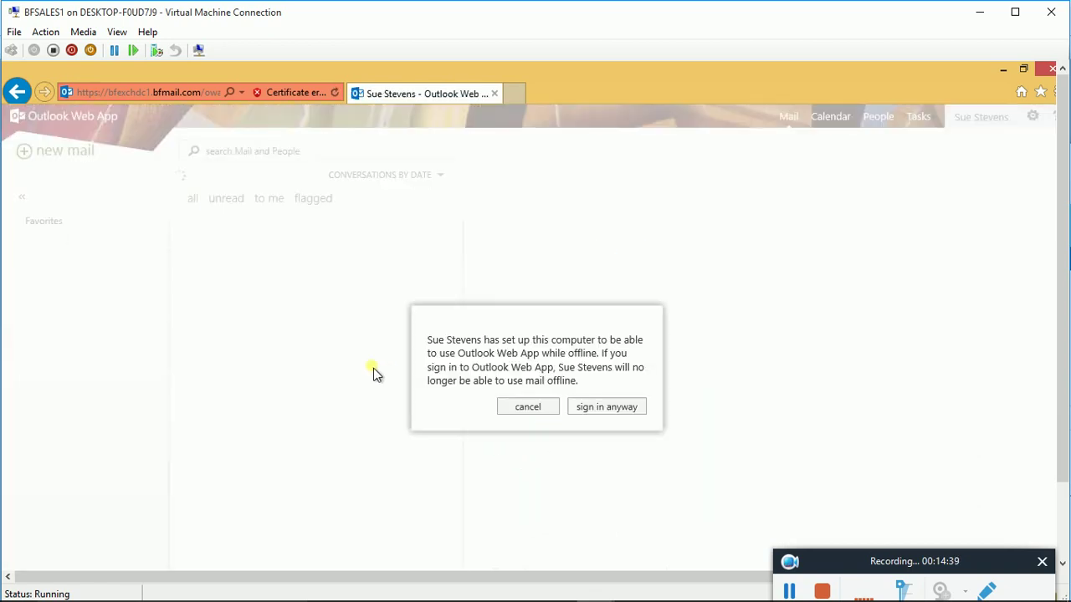
click(536, 410)
click(520, 383)
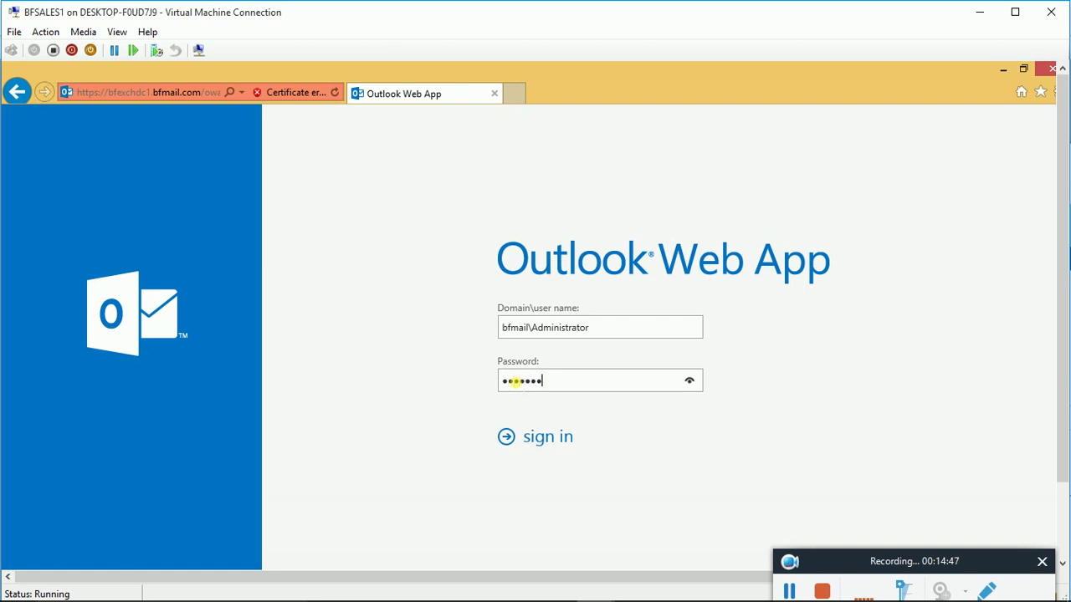
key(Return)
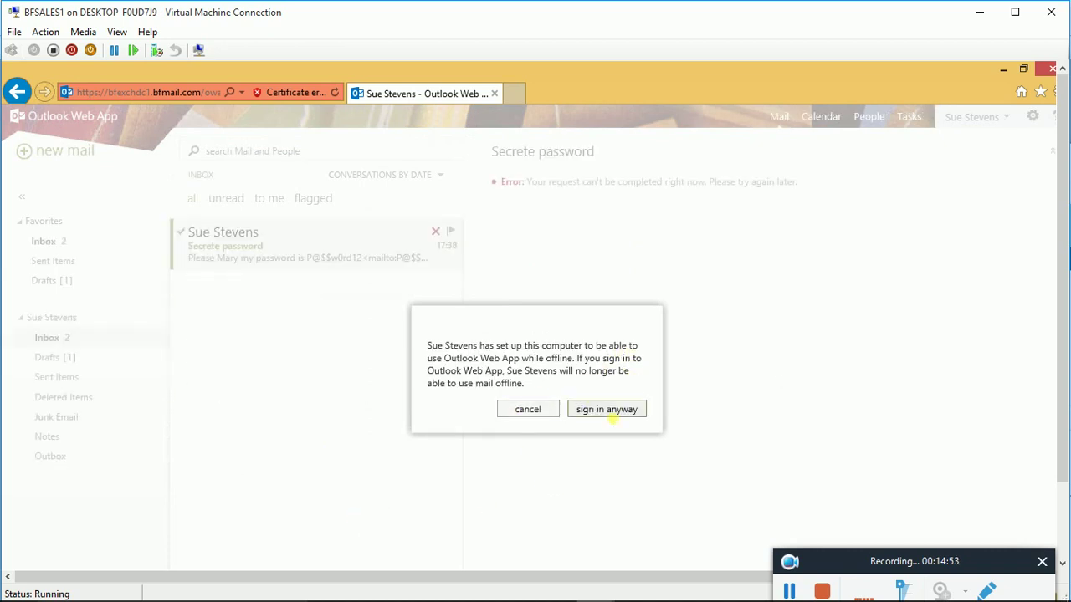
click(624, 415)
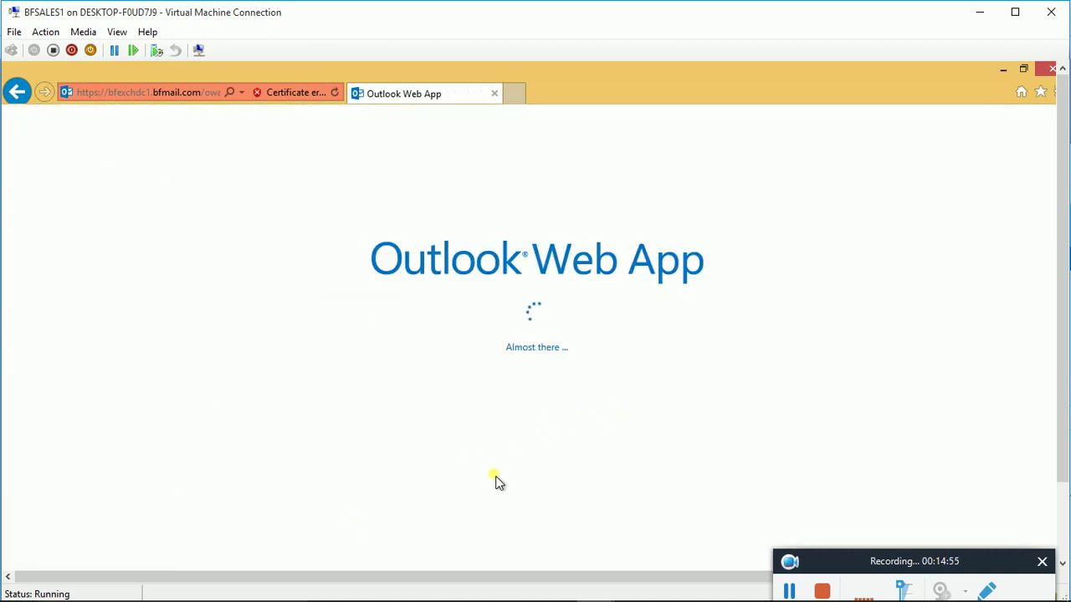